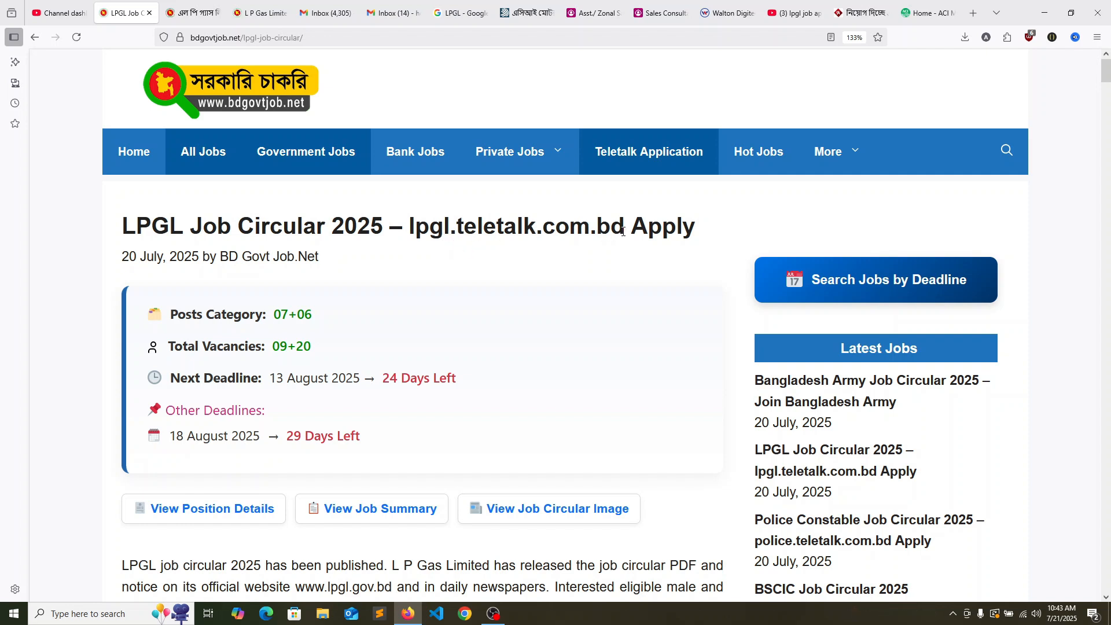
Review the LPGL Job Circular 2025 article's title, post categories, vacancies and application deadlines.
left_click_drag(623, 231, 419, 230)
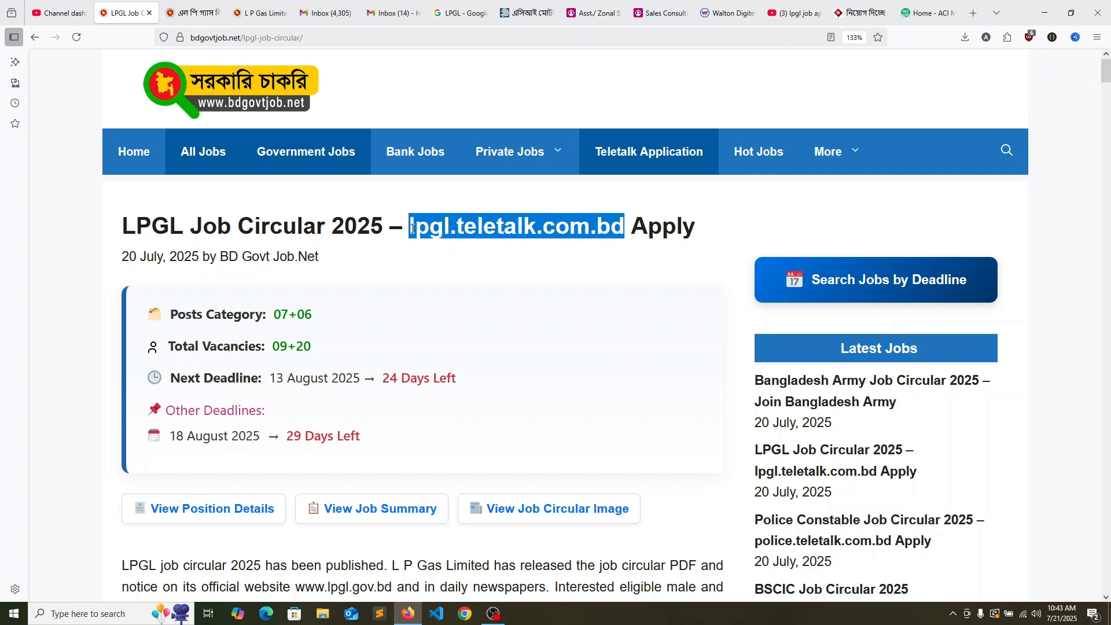
left_click(398, 253)
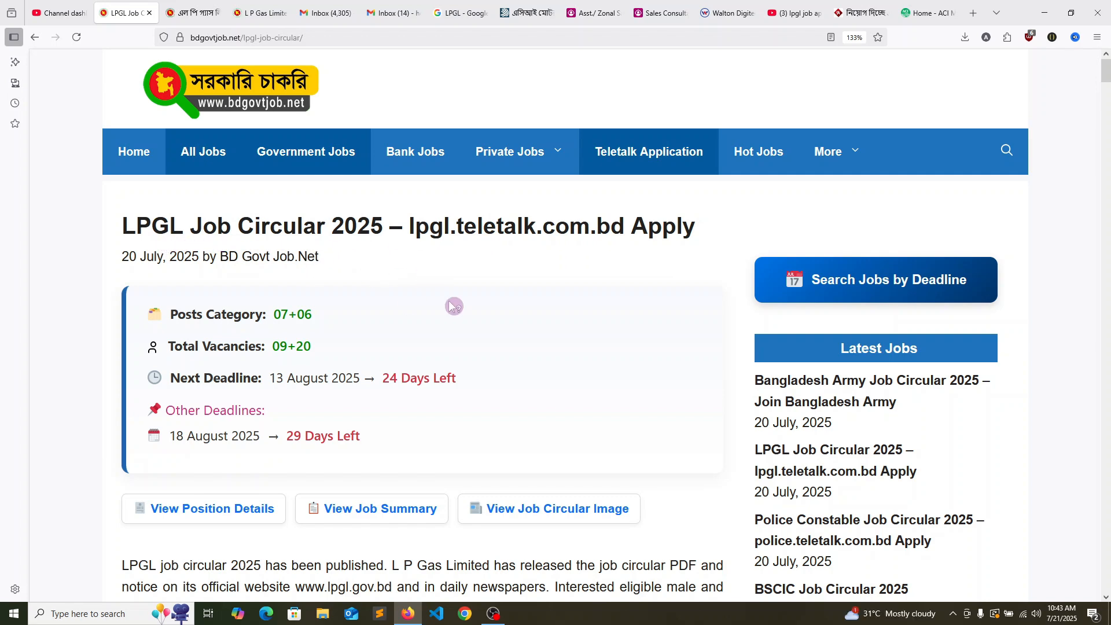
scroll(365, 284, "down", 15)
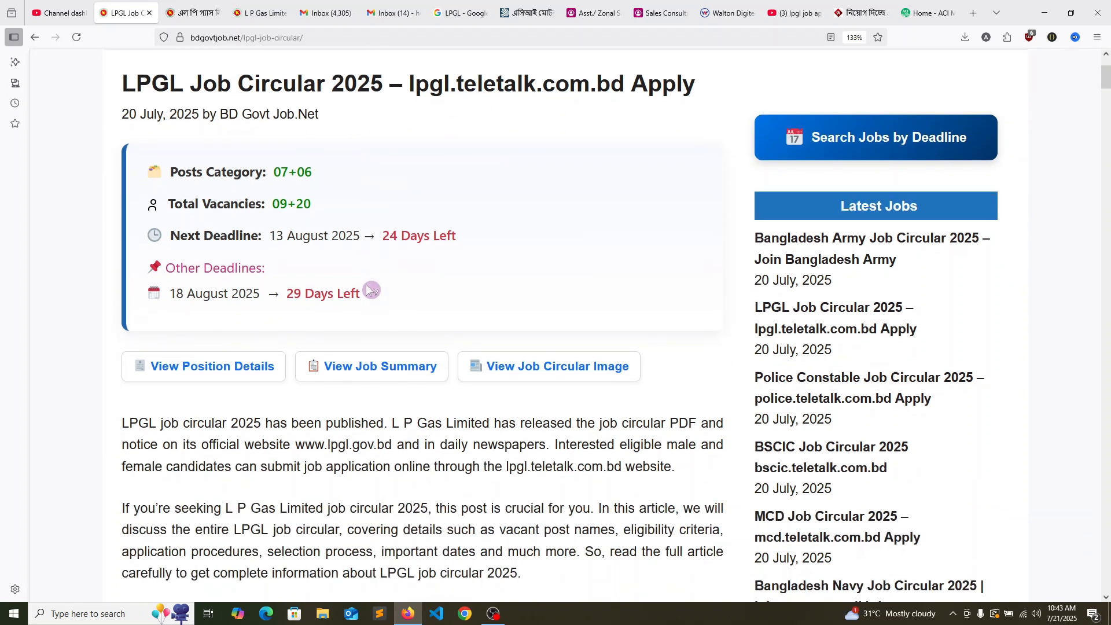
scroll(375, 259, "up", 3)
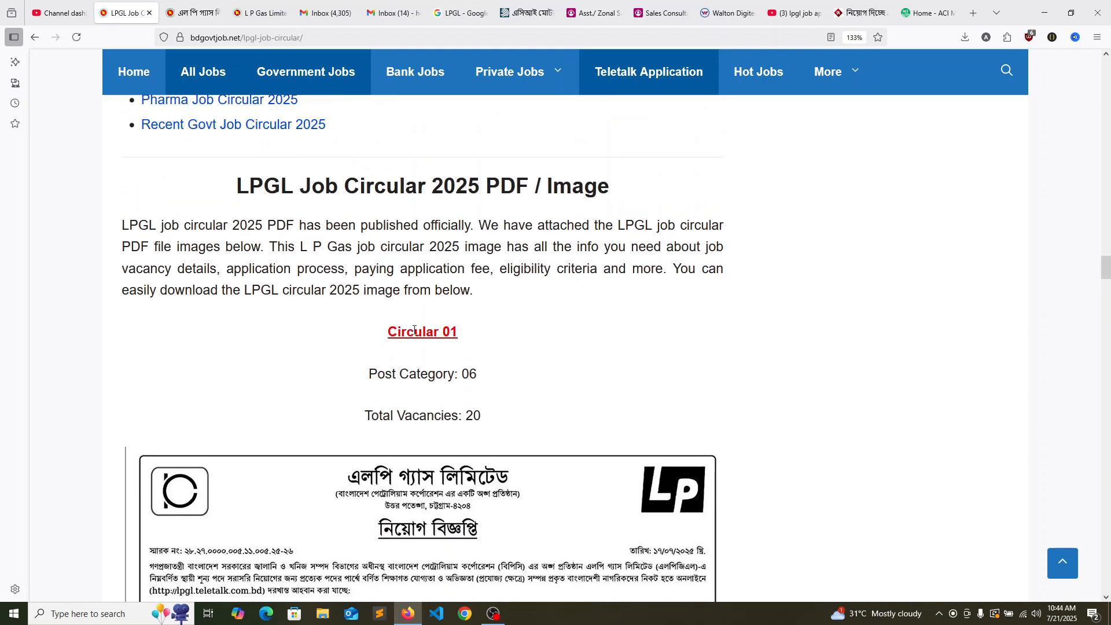
Read the Circular 01 notice of L P Gas Limited, covering its posts, requirements, conditions, SMS fee instructions and application dates.
scroll(414, 331, "down", 6)
scroll(357, 282, "up", 1)
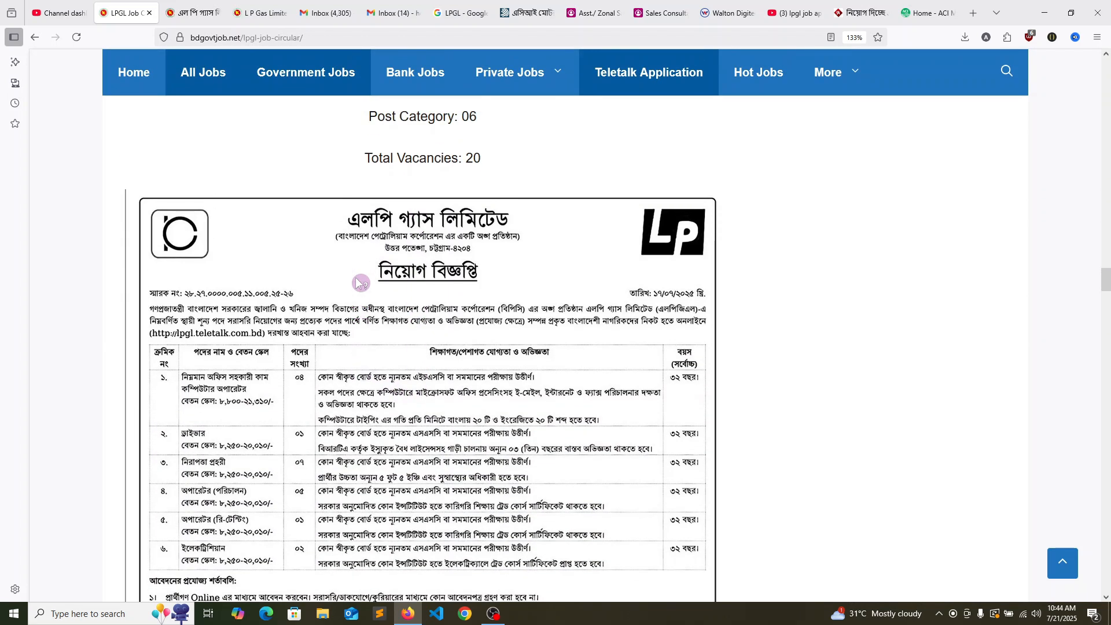
scroll(360, 283, "up", 2)
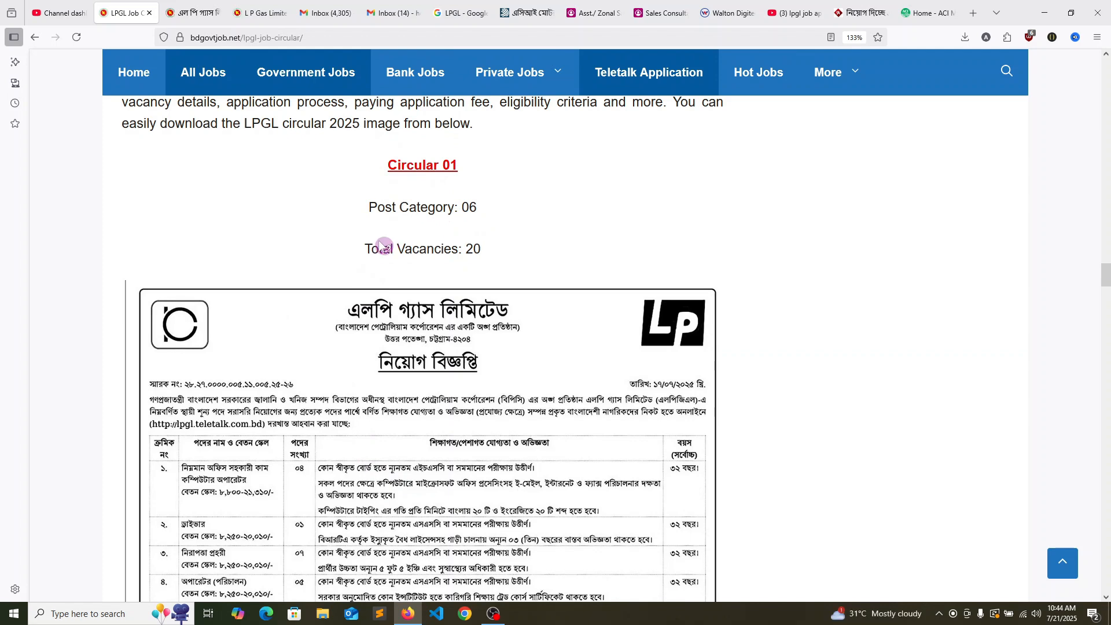
scroll(489, 255, "down", 5)
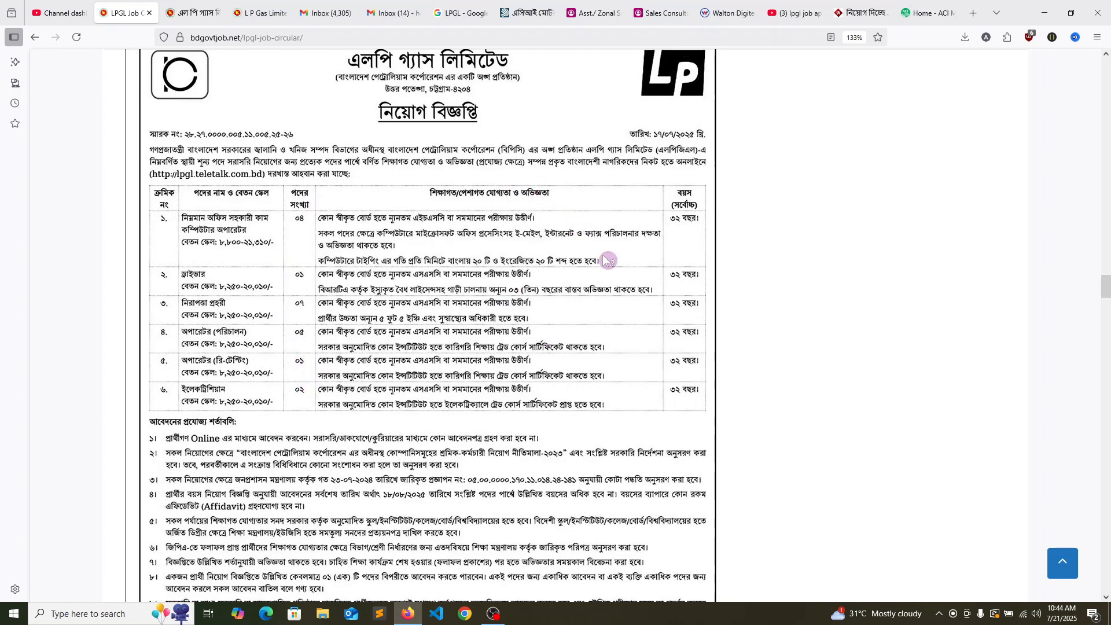
scroll(538, 305, "down", 5)
scroll(279, 238, "up", 2)
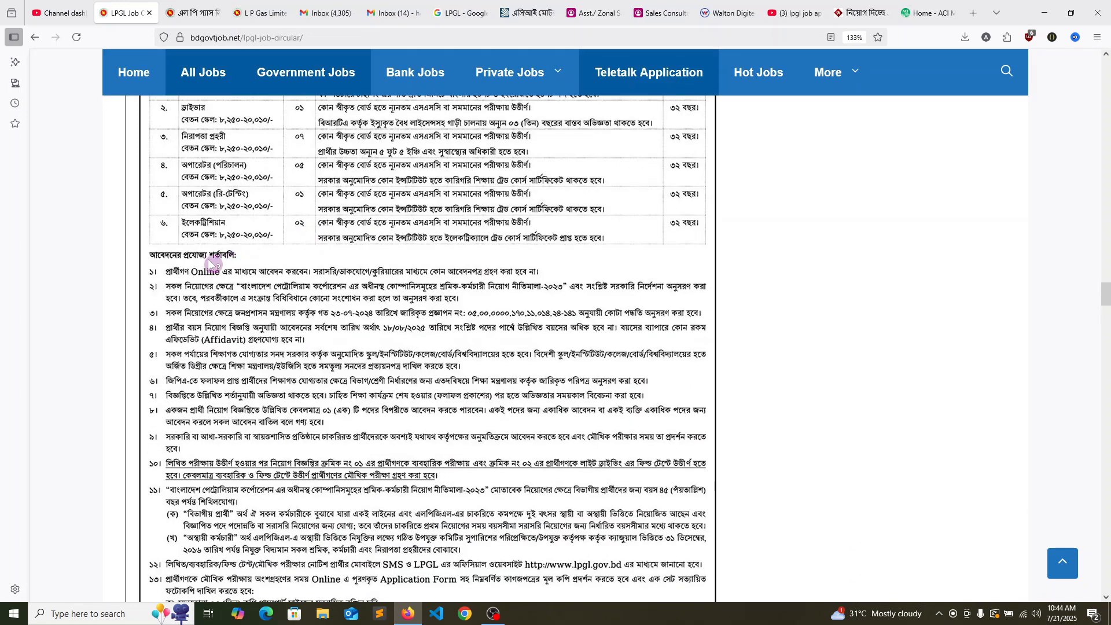
scroll(232, 261, "down", 7)
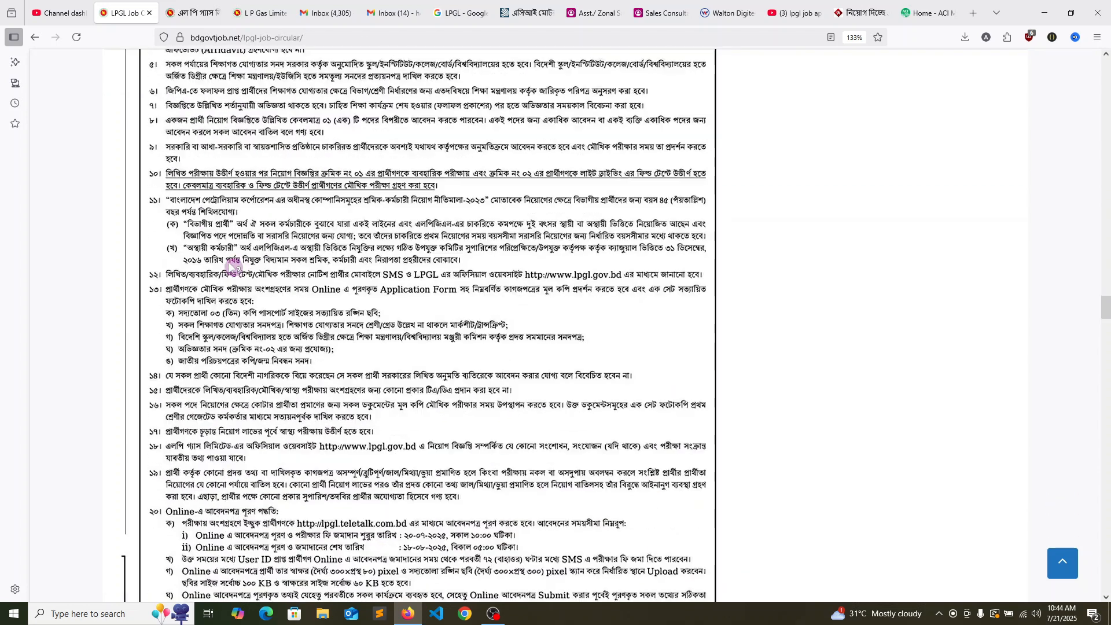
scroll(232, 262, "down", 3)
scroll(330, 305, "down", 4)
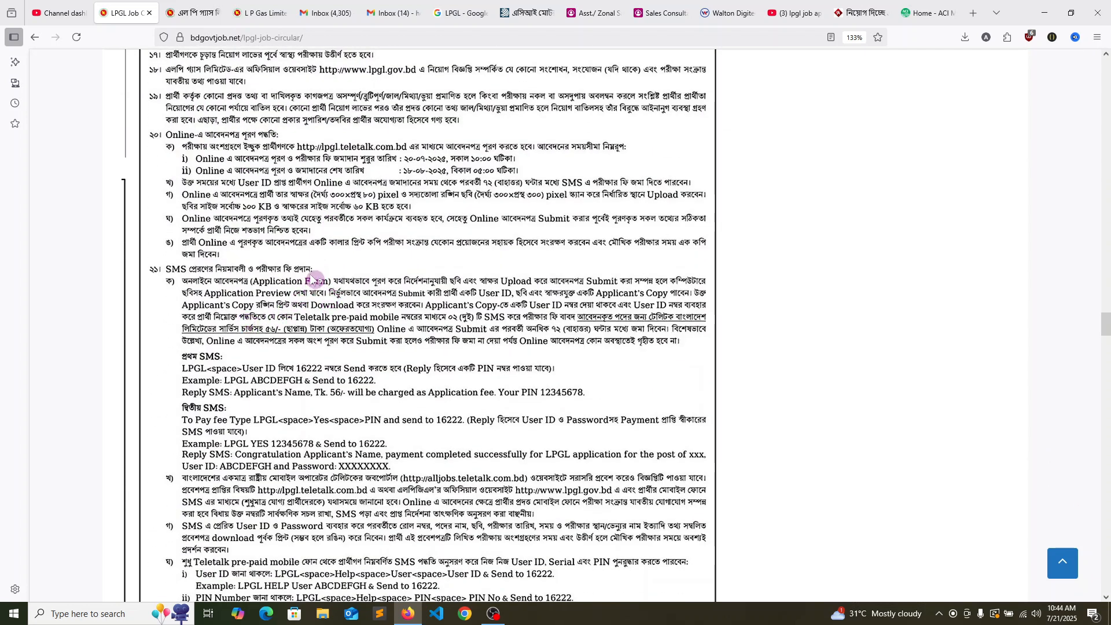
scroll(324, 220, "down", 7)
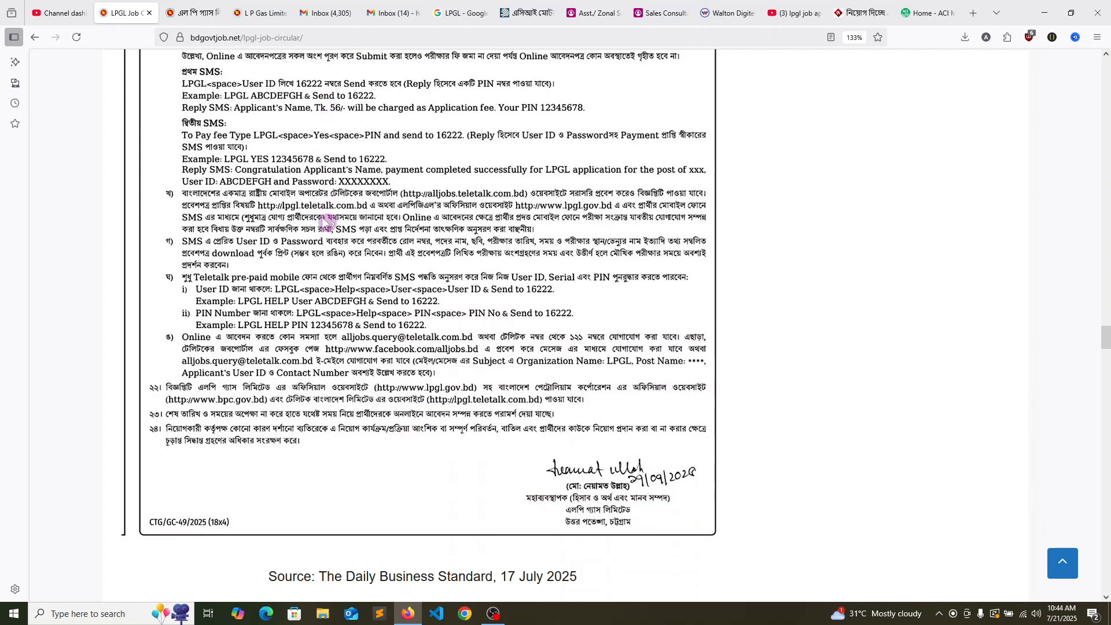
scroll(324, 223, "down", 8)
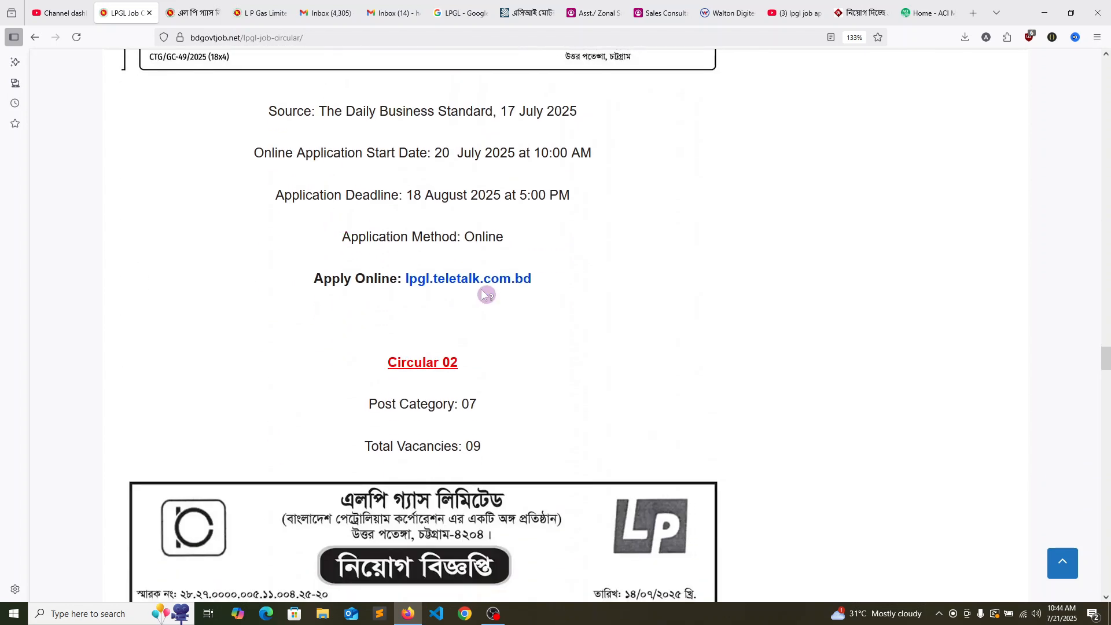
Read the Circular 02 notice for its posts, qualifications, age limits, SMS fee instructions and application dates.
scroll(443, 232, "down", 5)
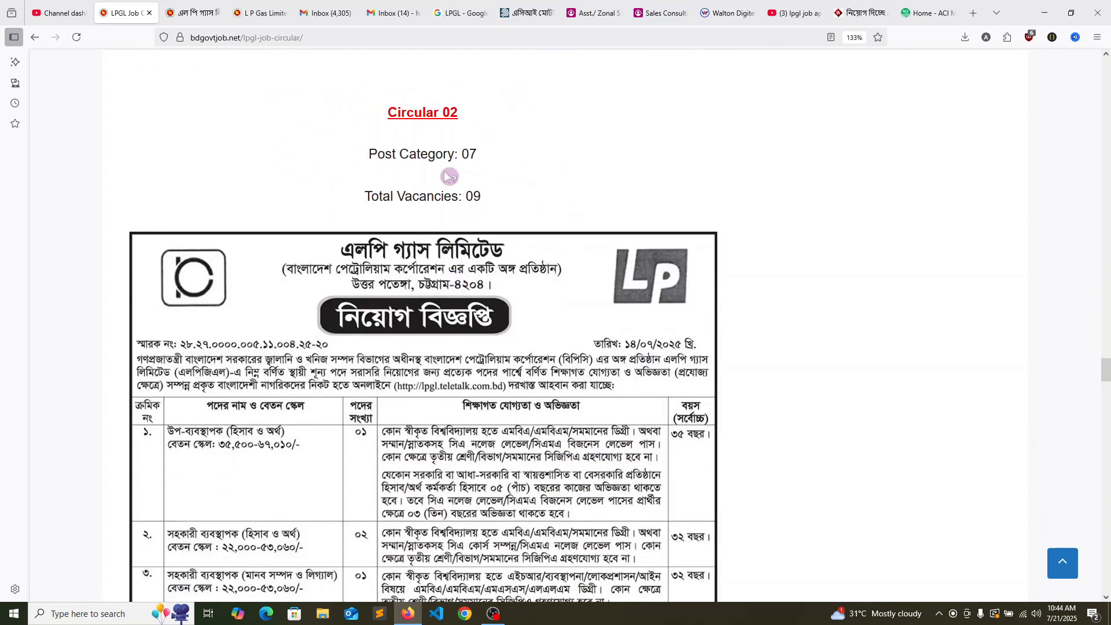
left_click(381, 146)
scroll(477, 197, "down", 6)
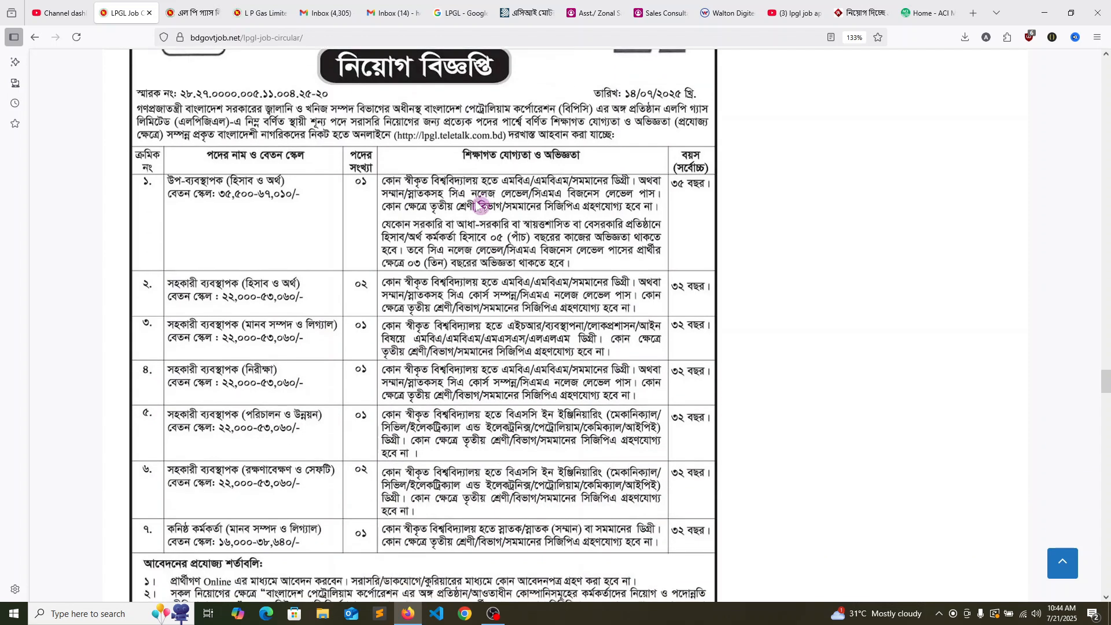
left_click(466, 255)
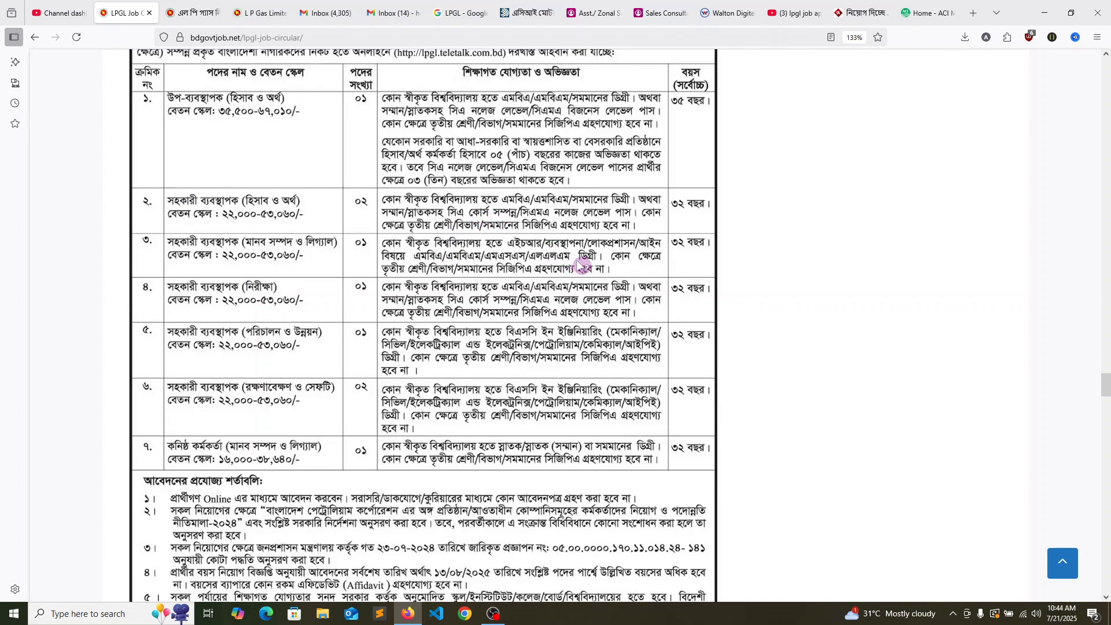
scroll(530, 219, "down", 2)
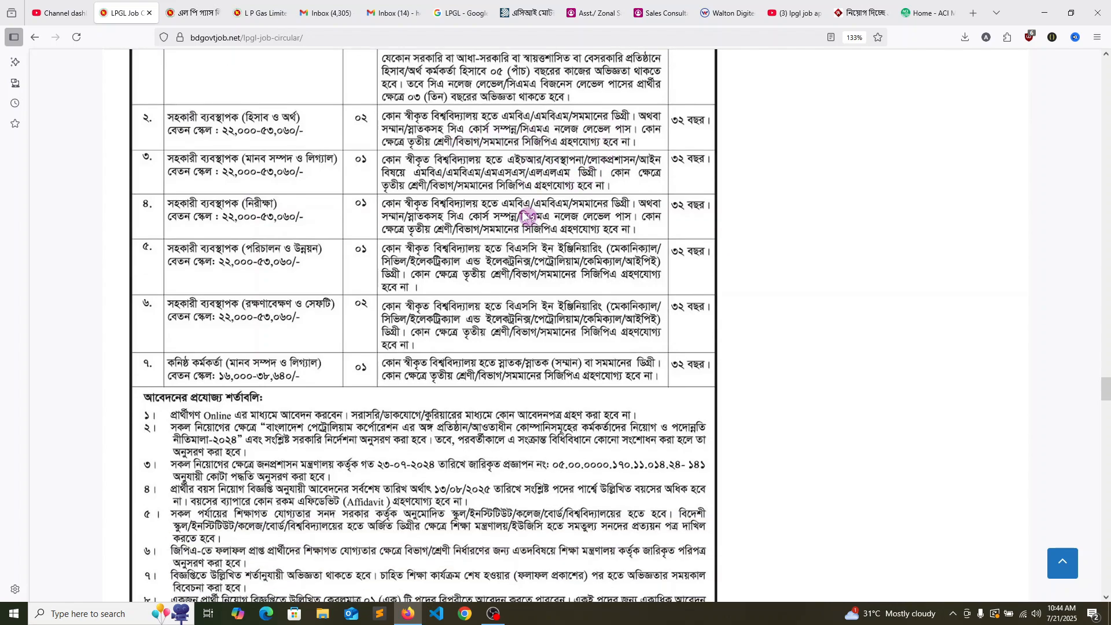
scroll(473, 213, "down", 20)
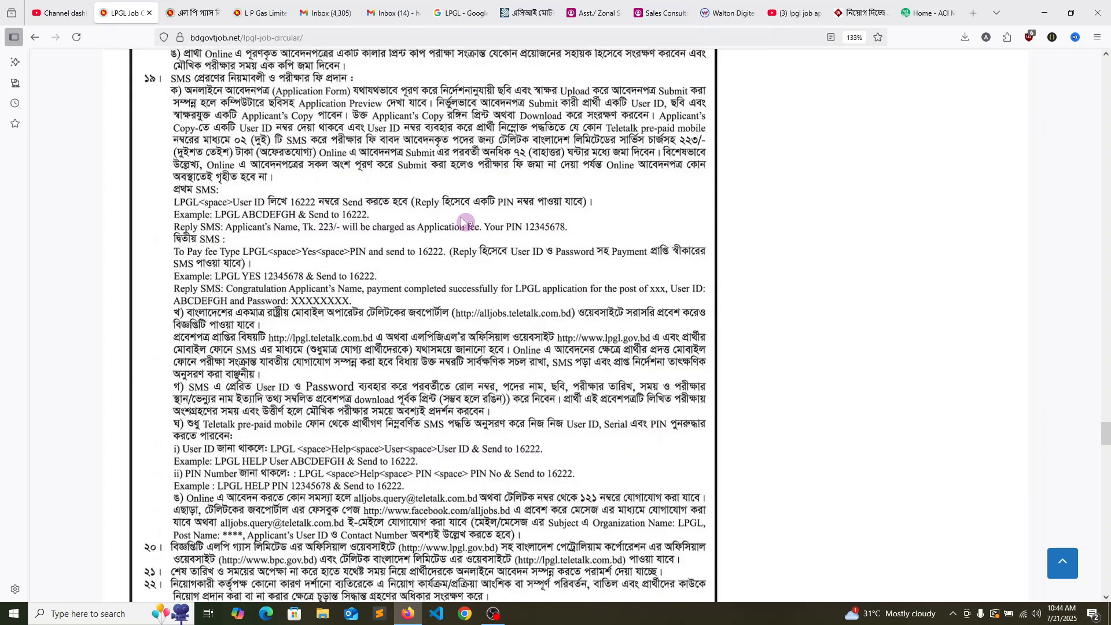
scroll(461, 222, "down", 12)
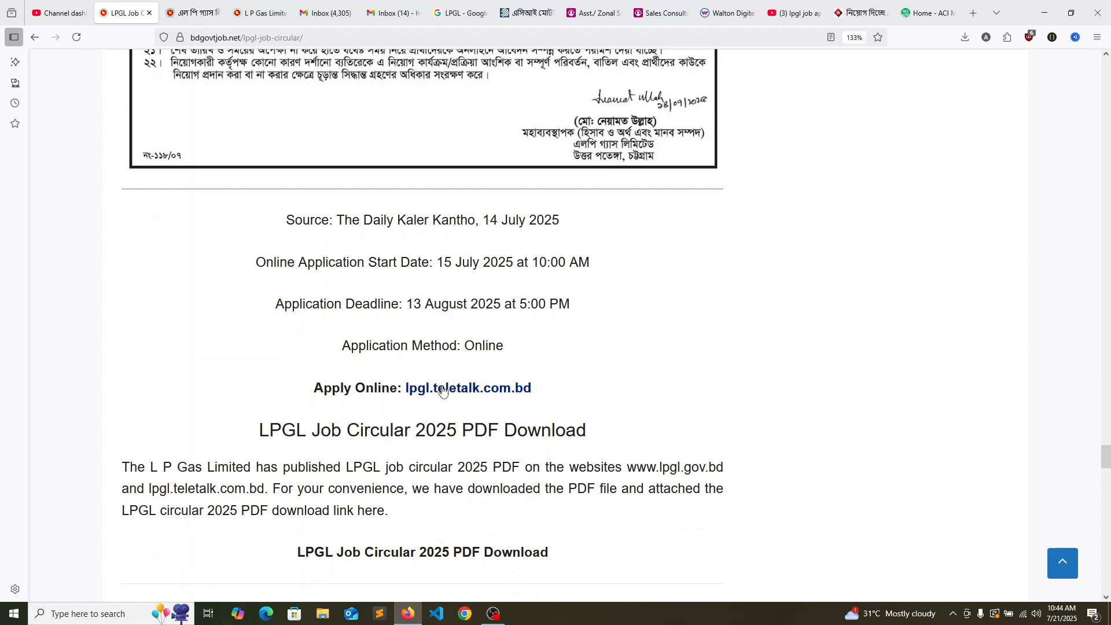
Open lpgl.teletalk.com.bd from Circular 02's online application link and go to the application form's list of posts.
left_click(443, 392)
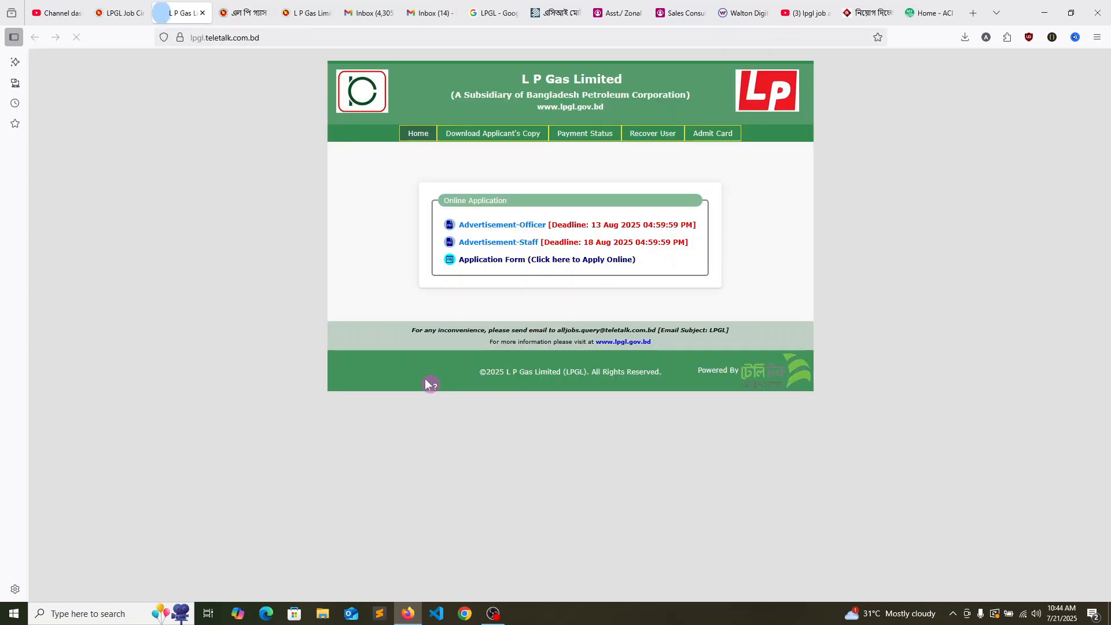
left_click(540, 262)
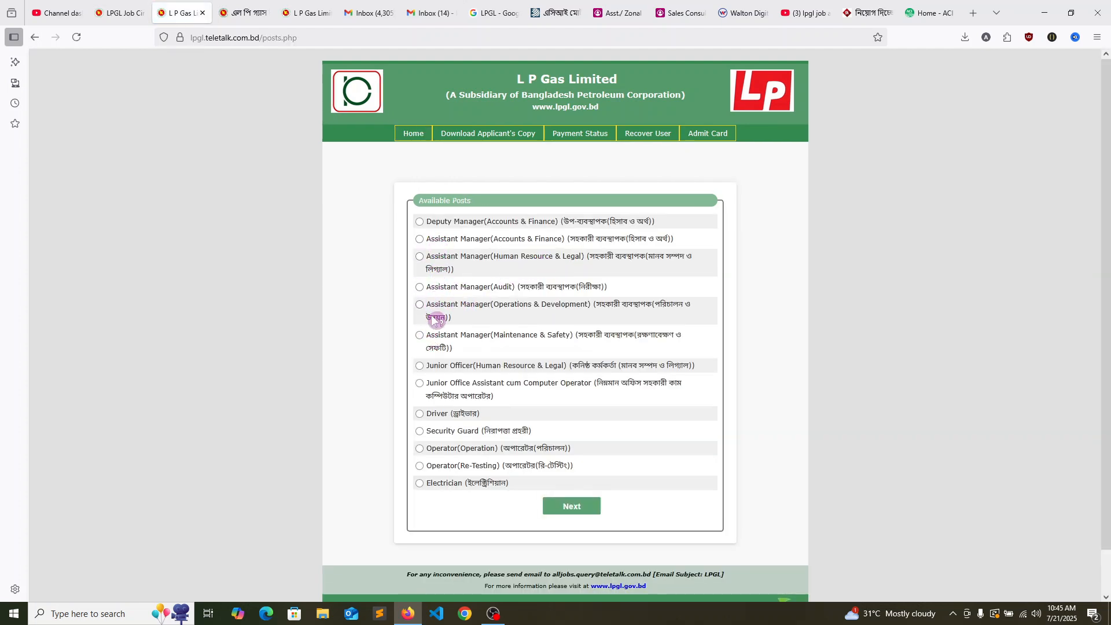
Apply for the Deputy Manager (Accounts & Finance) post and answer No to being an Alljobs premium member.
left_click(420, 223)
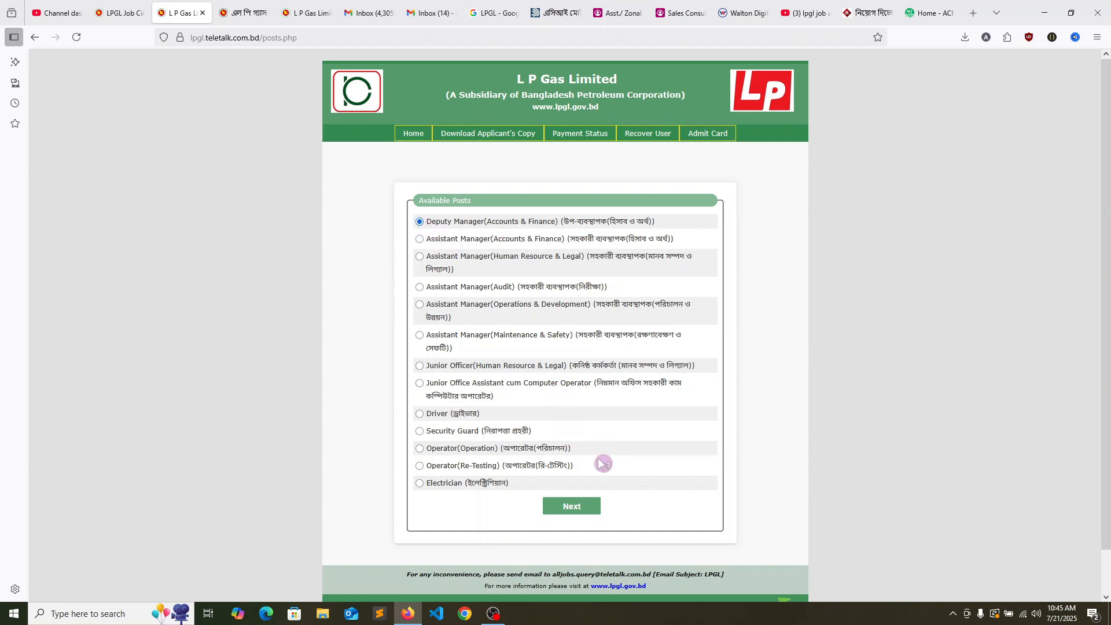
left_click(582, 502)
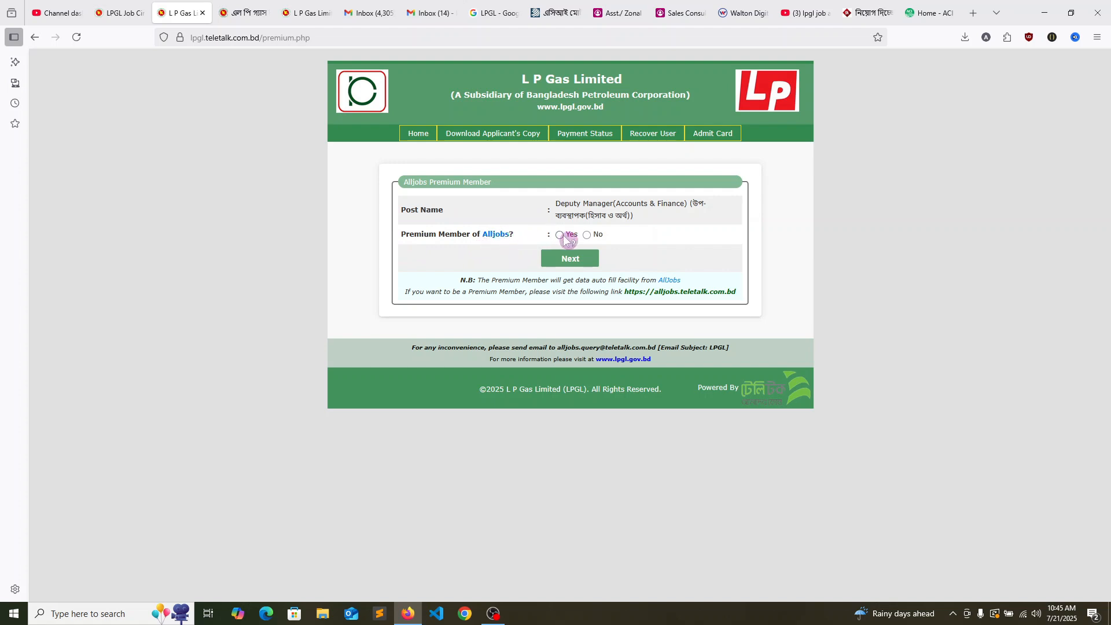
left_click(588, 234)
left_click(576, 259)
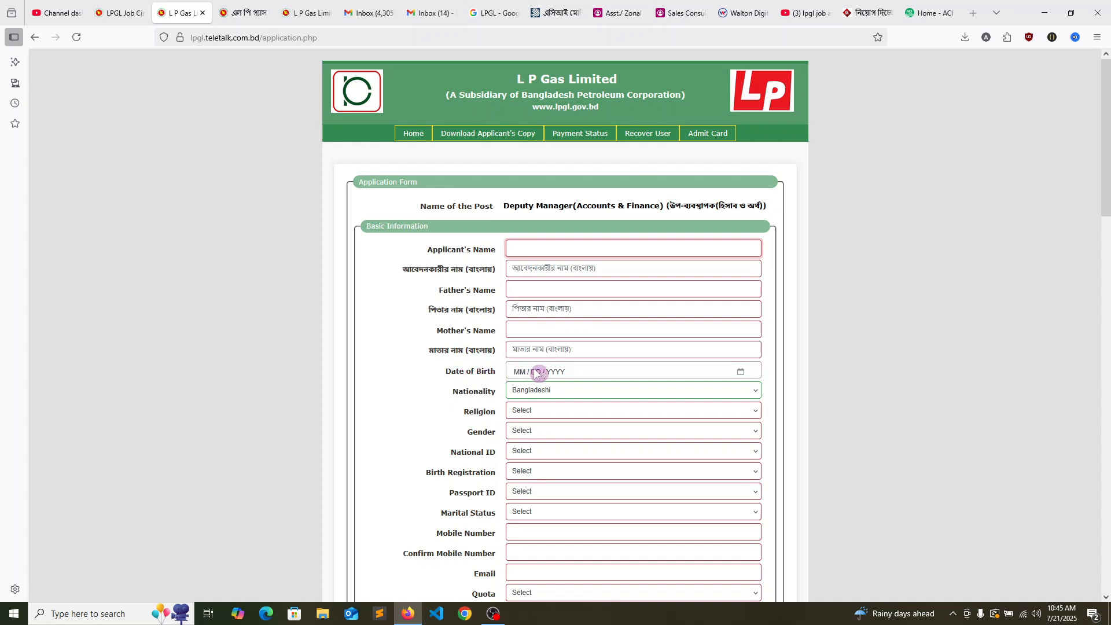
Examine the date of birth, religion and gender fields in the application form's basic information without choosing any values.
left_click(722, 375)
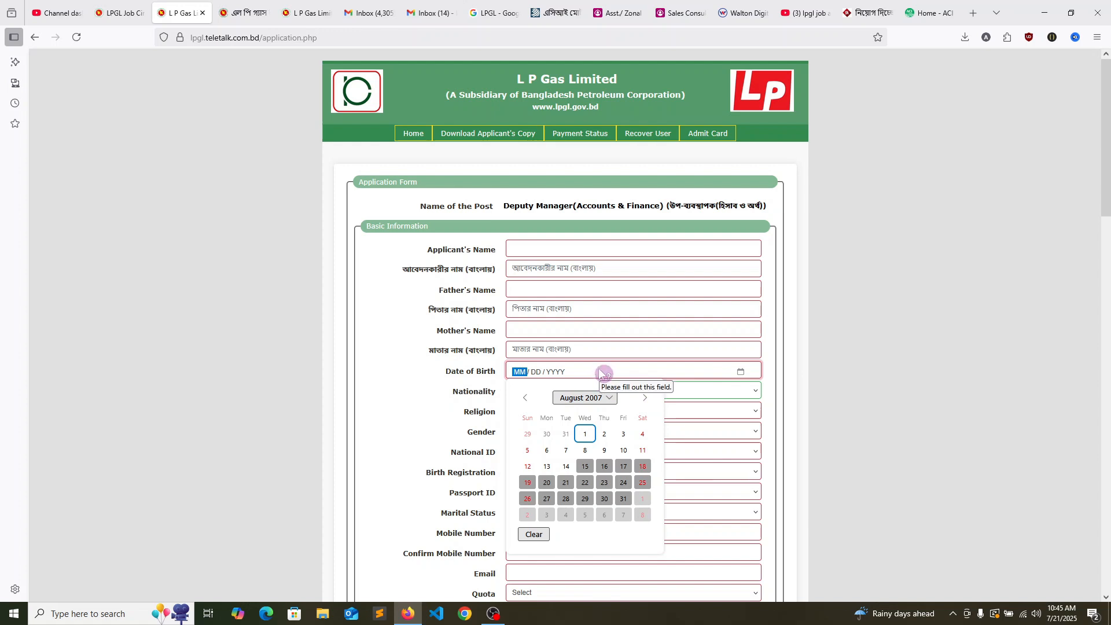
left_click(602, 374)
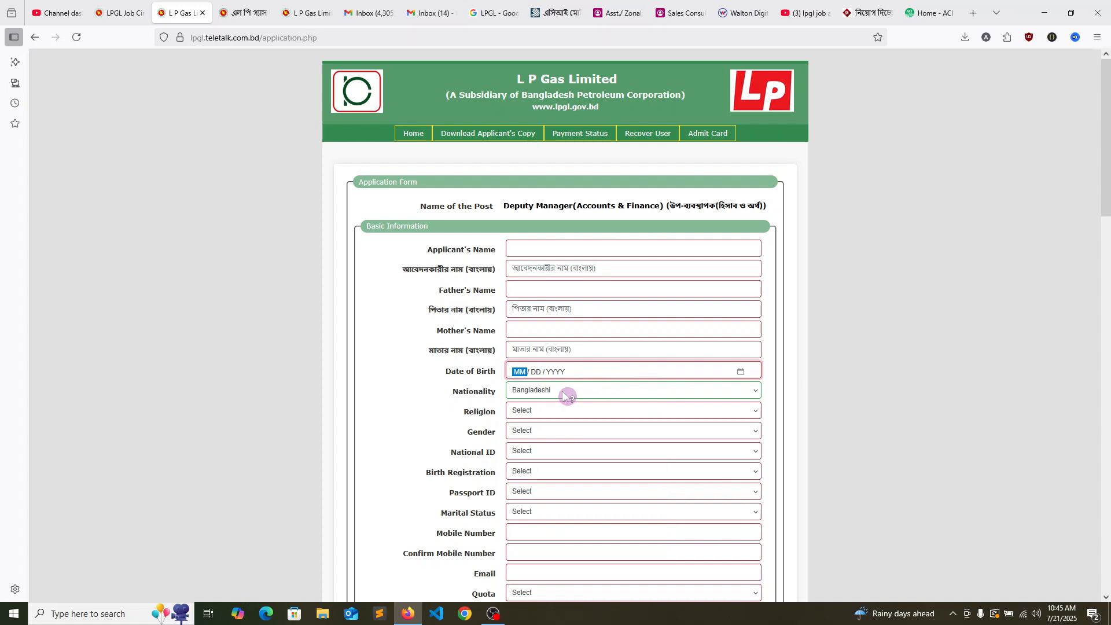
scroll(567, 393, "down", 2)
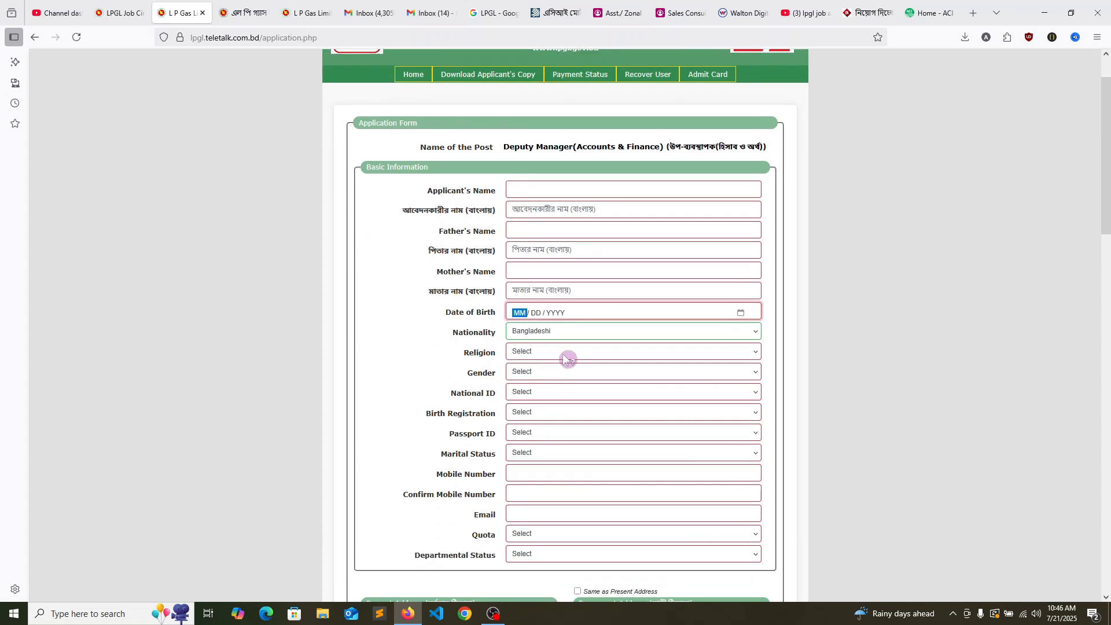
left_click(610, 353)
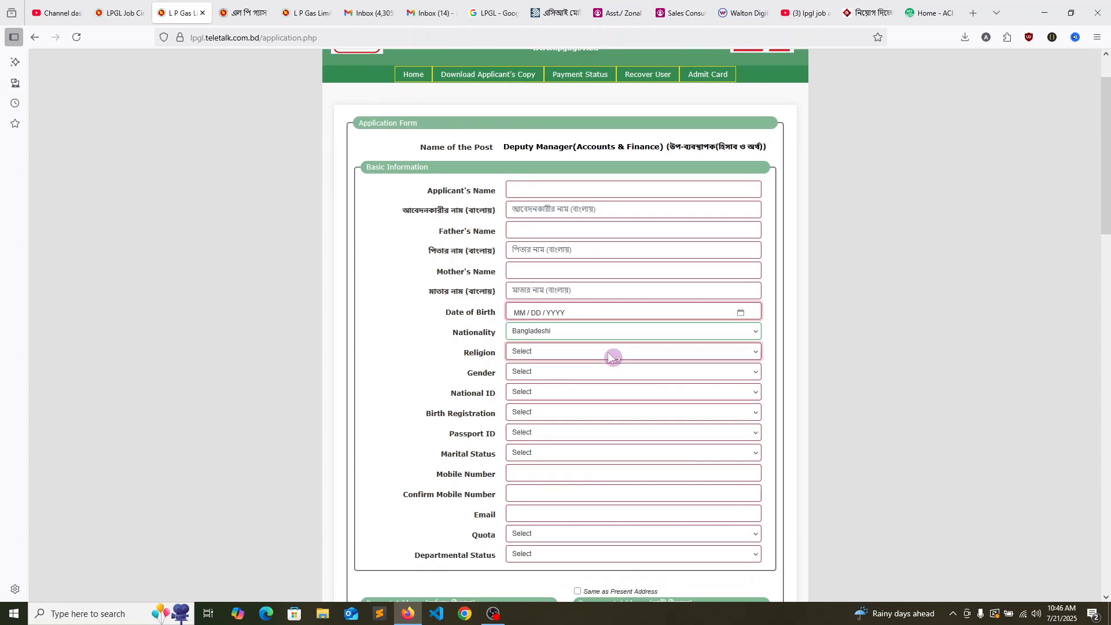
left_click(559, 354)
left_click(562, 372)
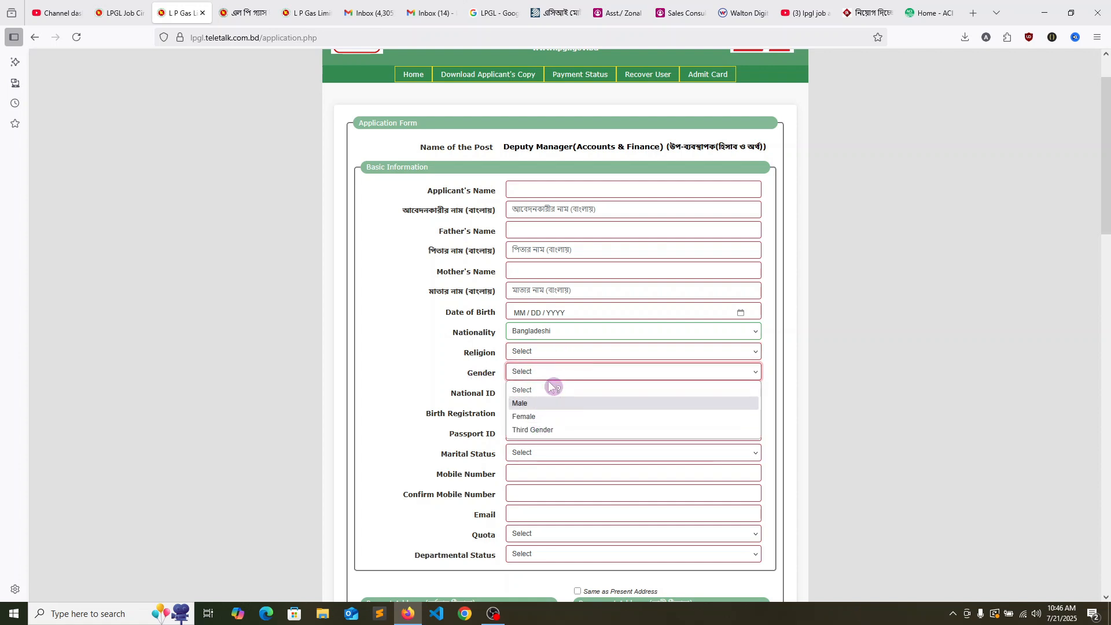
left_click(561, 367)
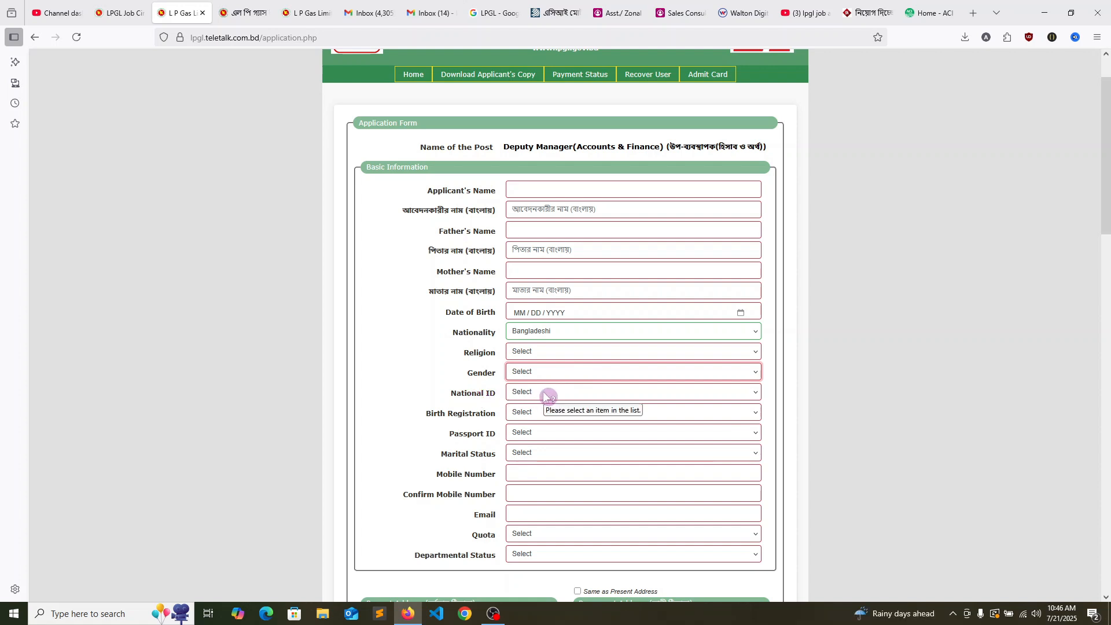
Check the marital status options and the mobile number, confirm mobile number and email fields in the basic information.
scroll(548, 395, "down", 1)
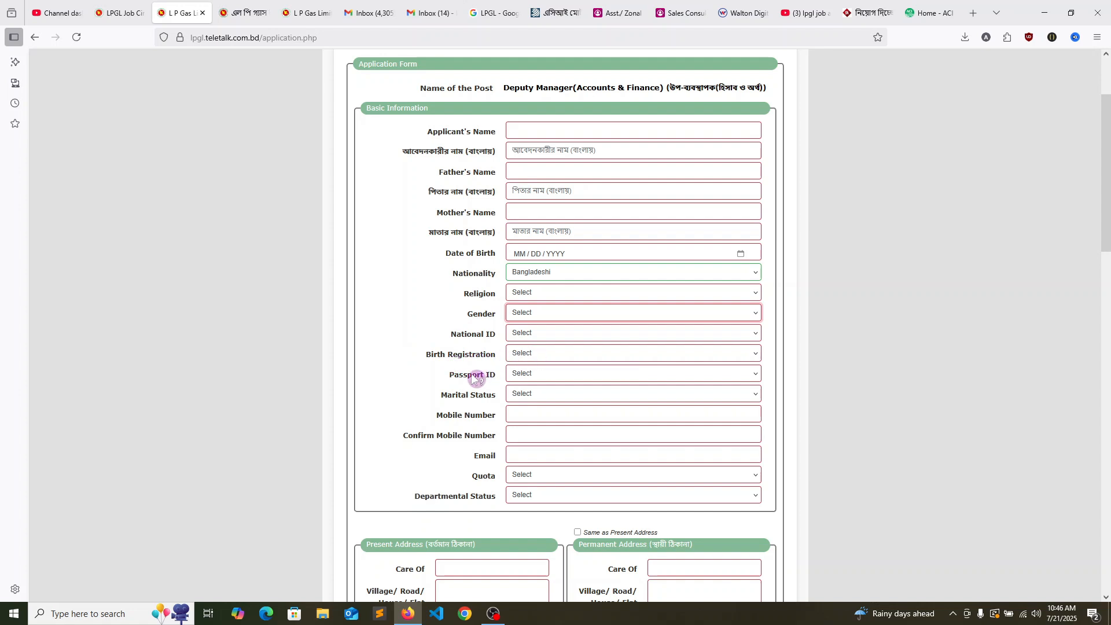
left_click(540, 396)
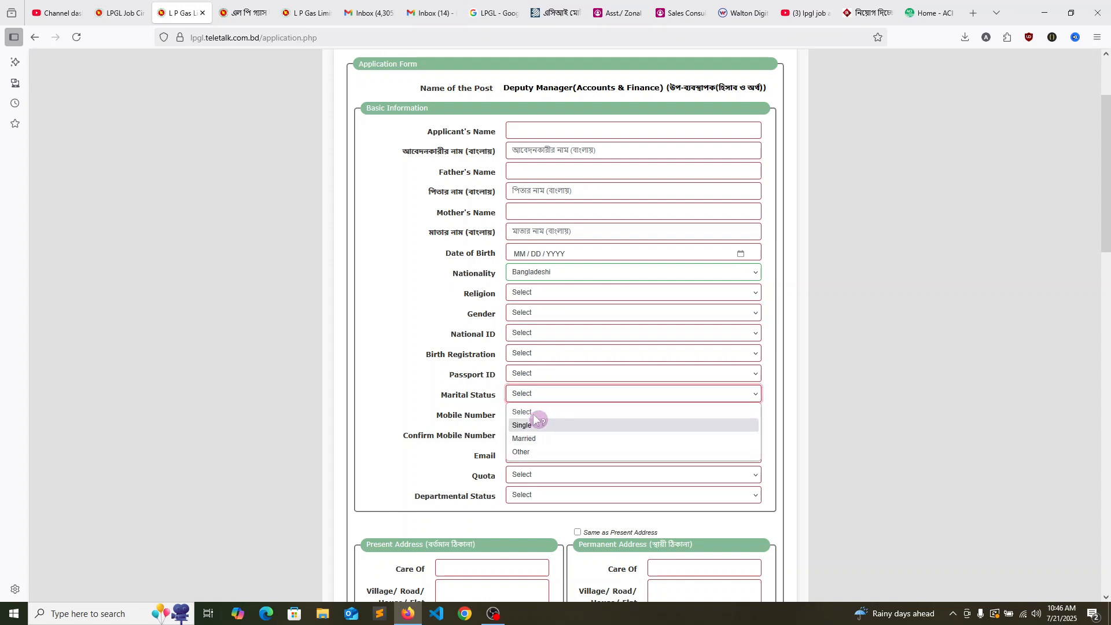
left_click(382, 400)
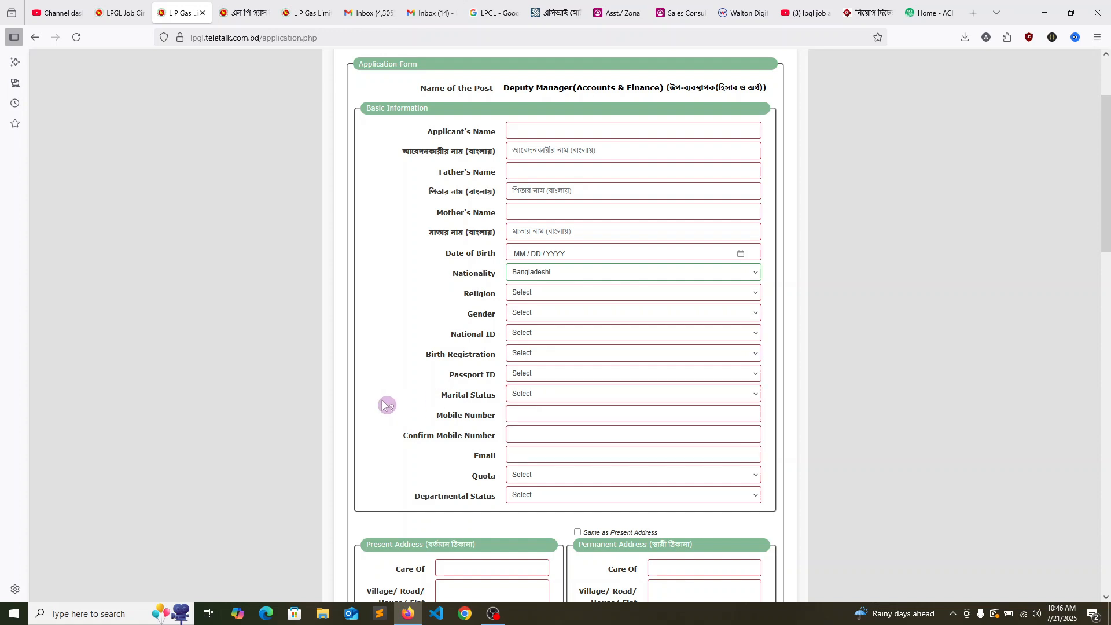
left_click(530, 411)
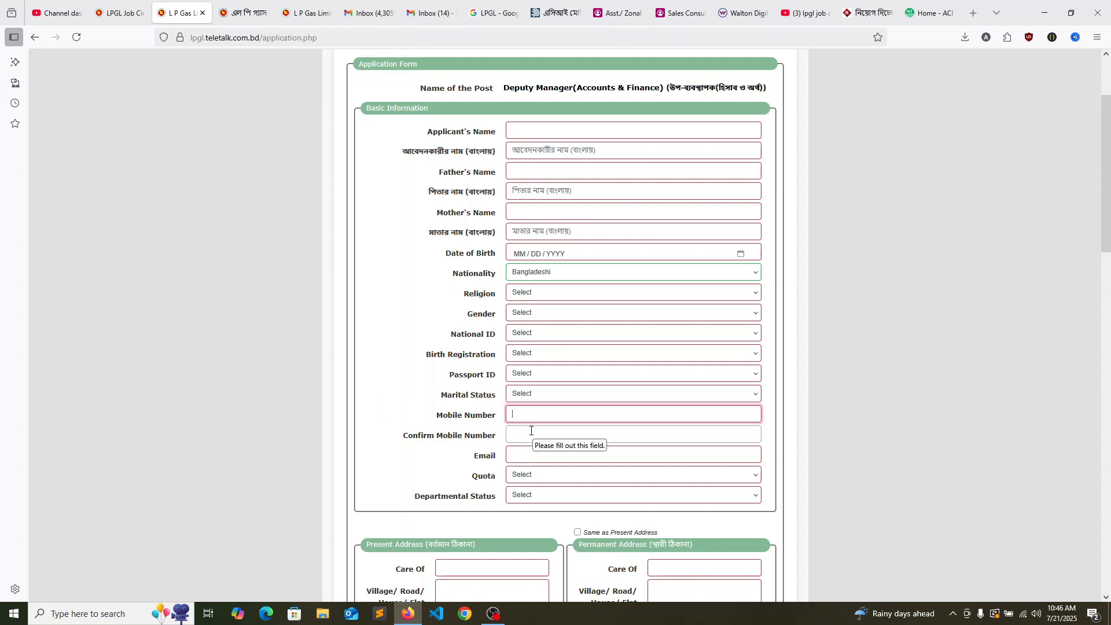
left_click(530, 432)
scroll(531, 431, "down", 1)
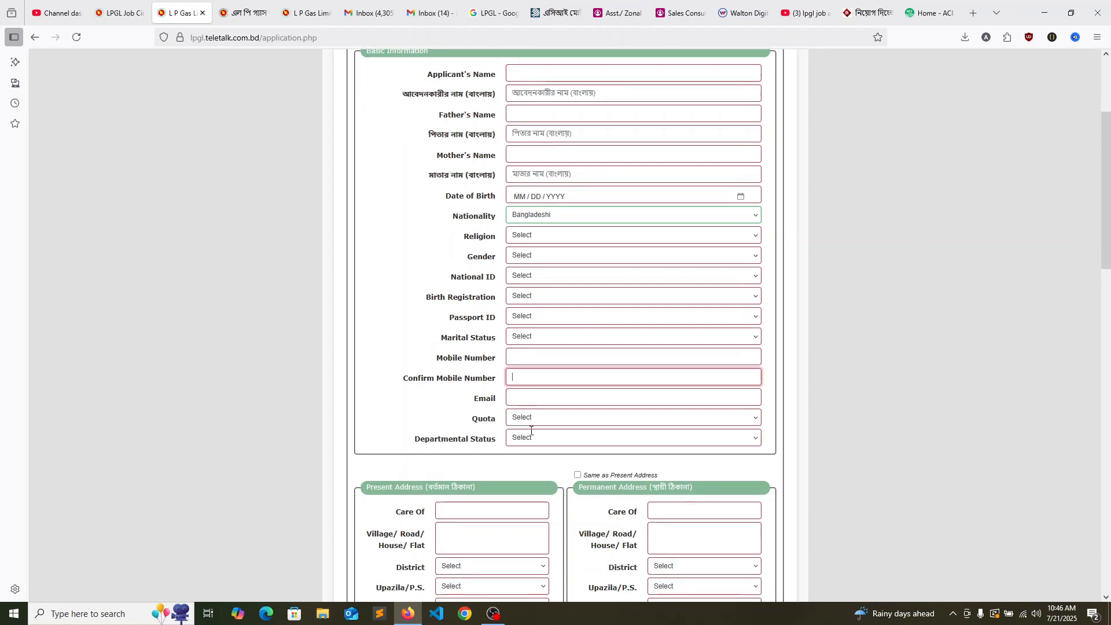
left_click(525, 402)
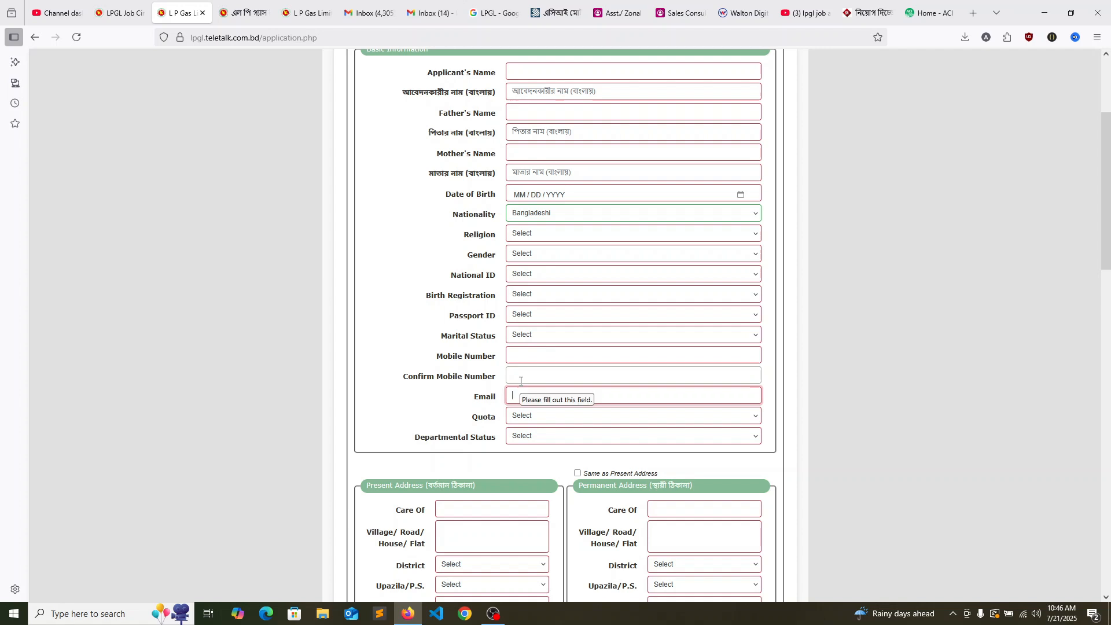
Check the available options for Quota and Departmental Status in the basic information without choosing any.
left_click(534, 414)
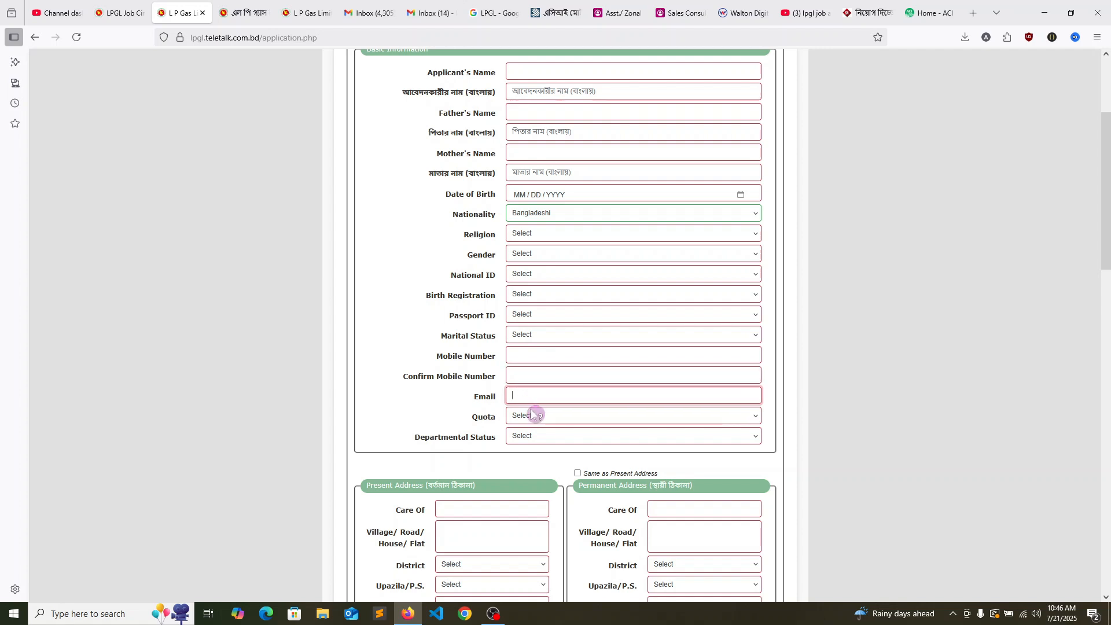
left_click(537, 417)
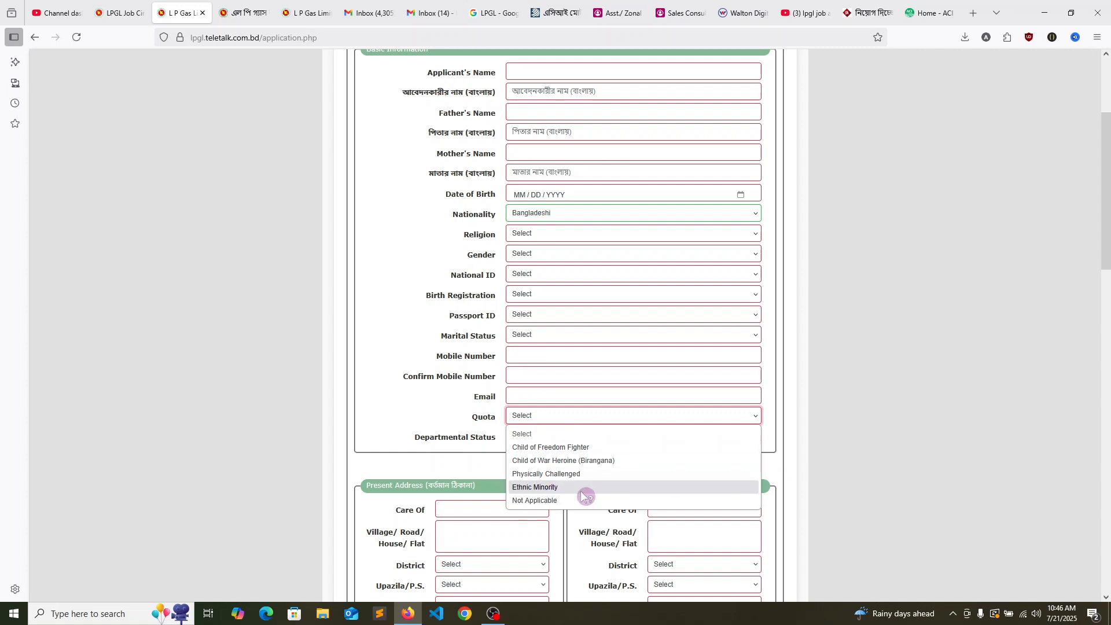
left_click(440, 417)
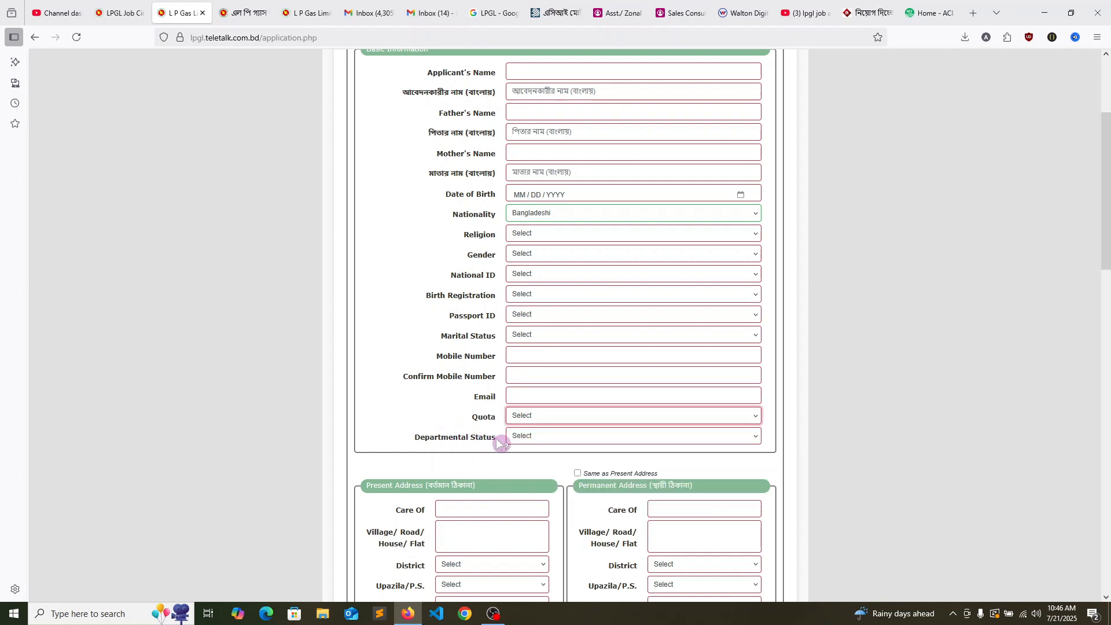
left_click(544, 439)
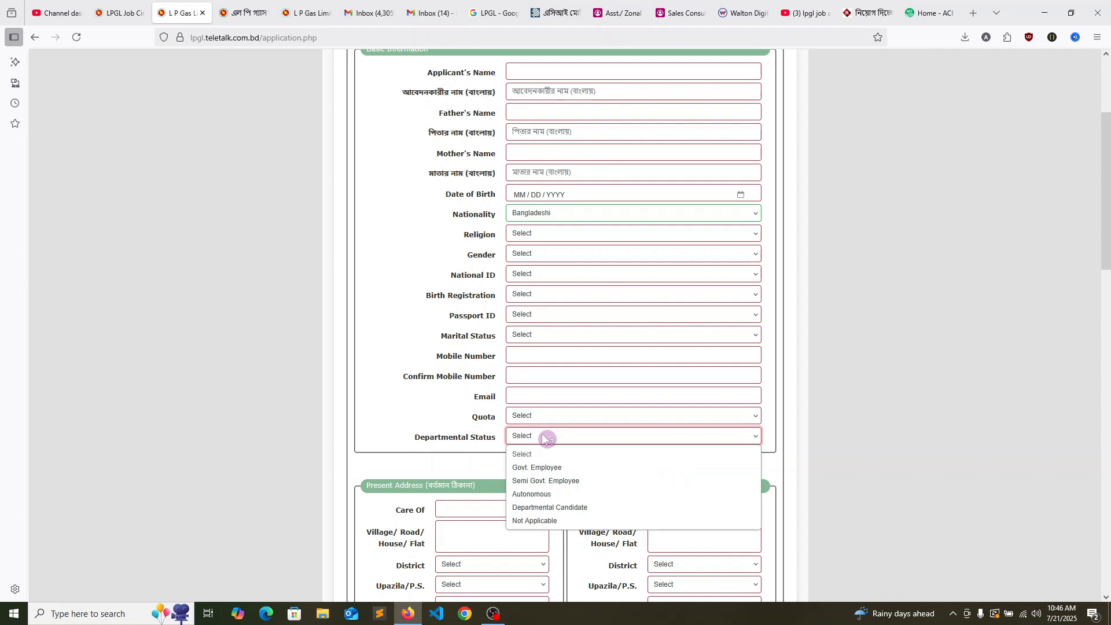
left_click(544, 438)
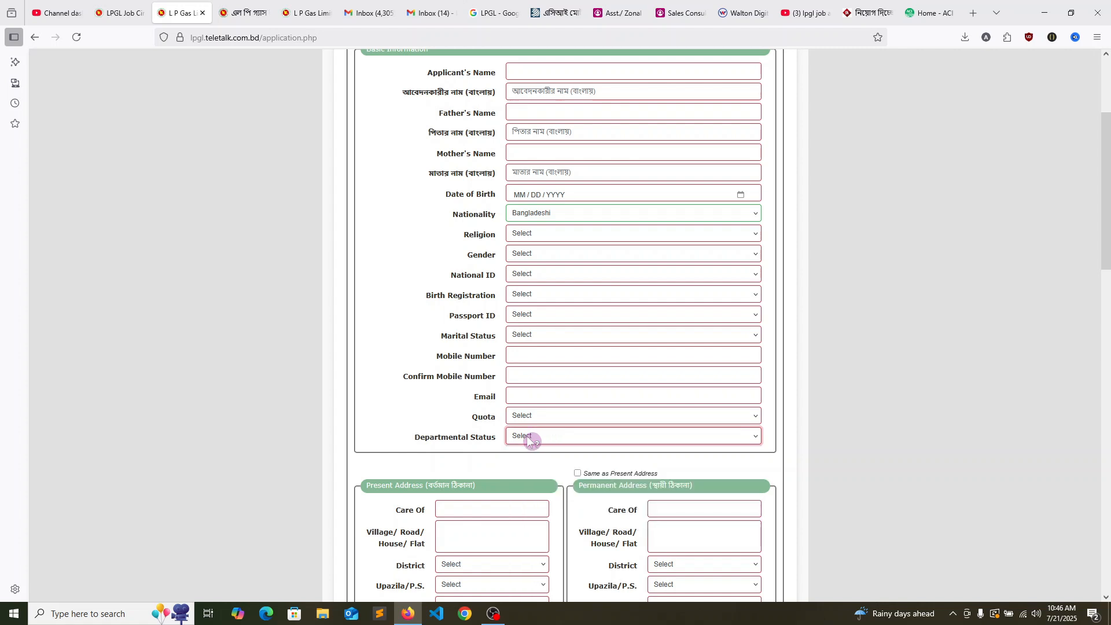
Examine the present and permanent address sections, including the present address's Care Of field and list of districts.
scroll(498, 429, "down", 1)
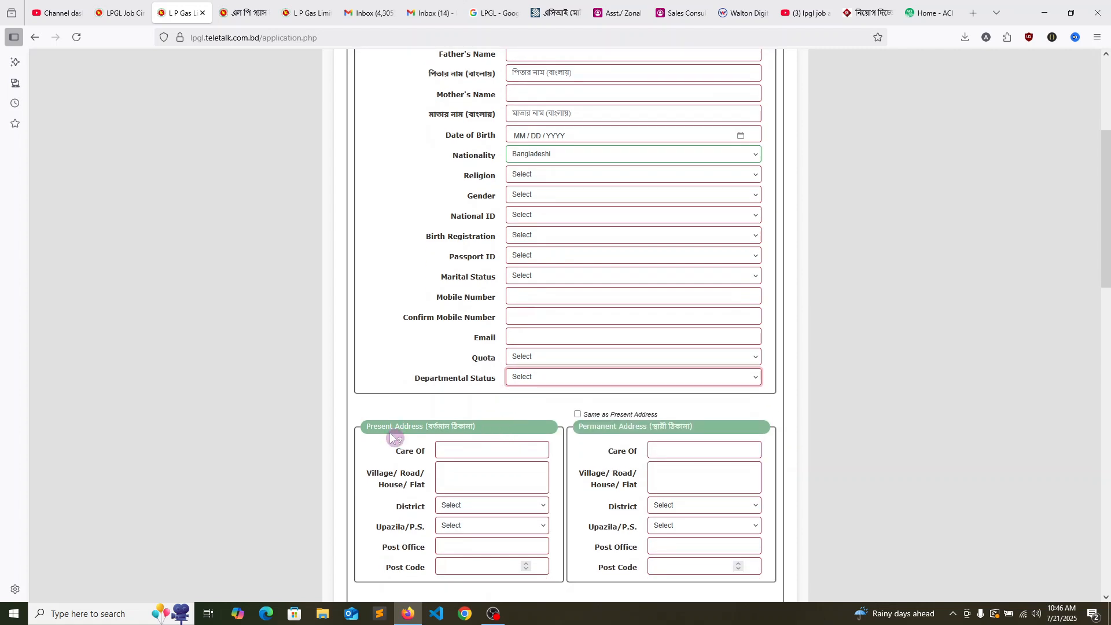
left_click(477, 451)
left_click(427, 451)
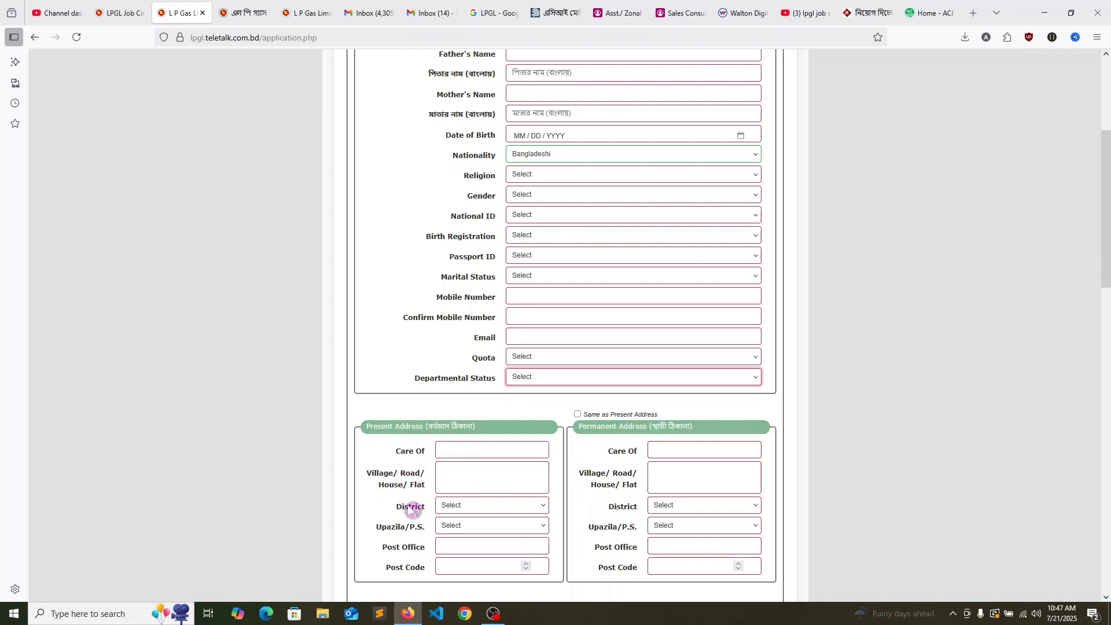
left_click(474, 511)
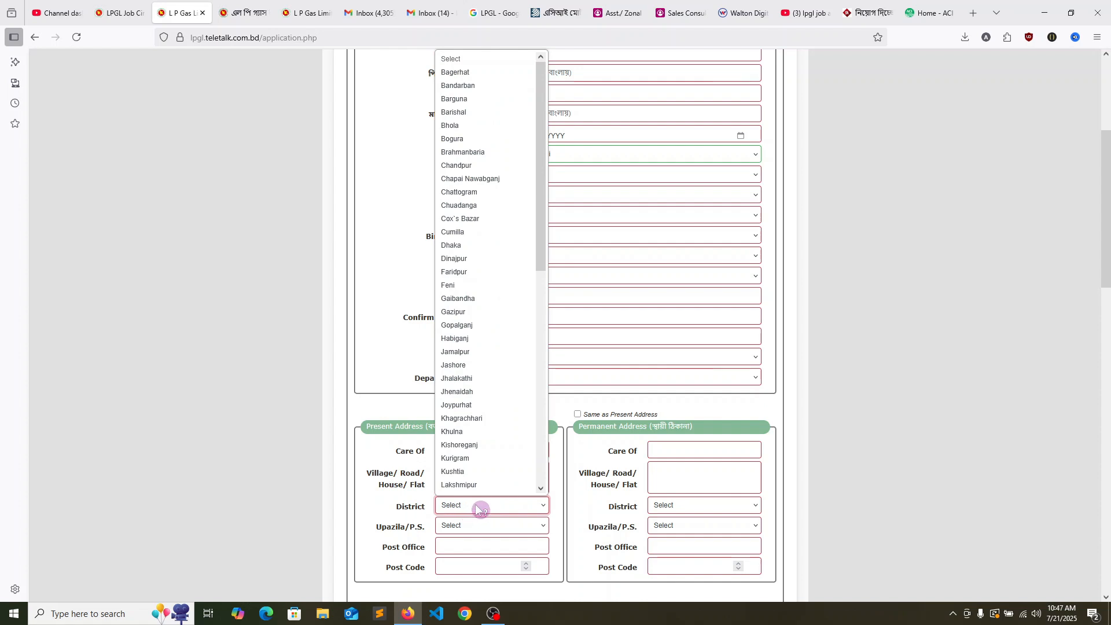
left_click(474, 510)
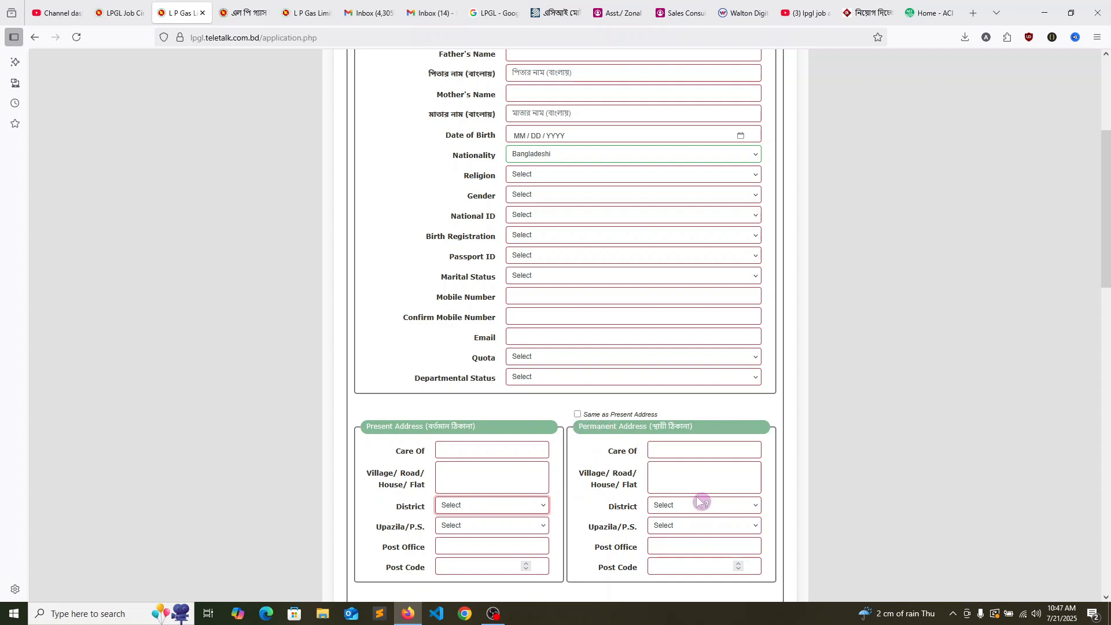
Examine the SSC/Equivalent Level section's examination, roll number, group/subject and passing year fields without filling them in.
scroll(668, 506, "down", 3)
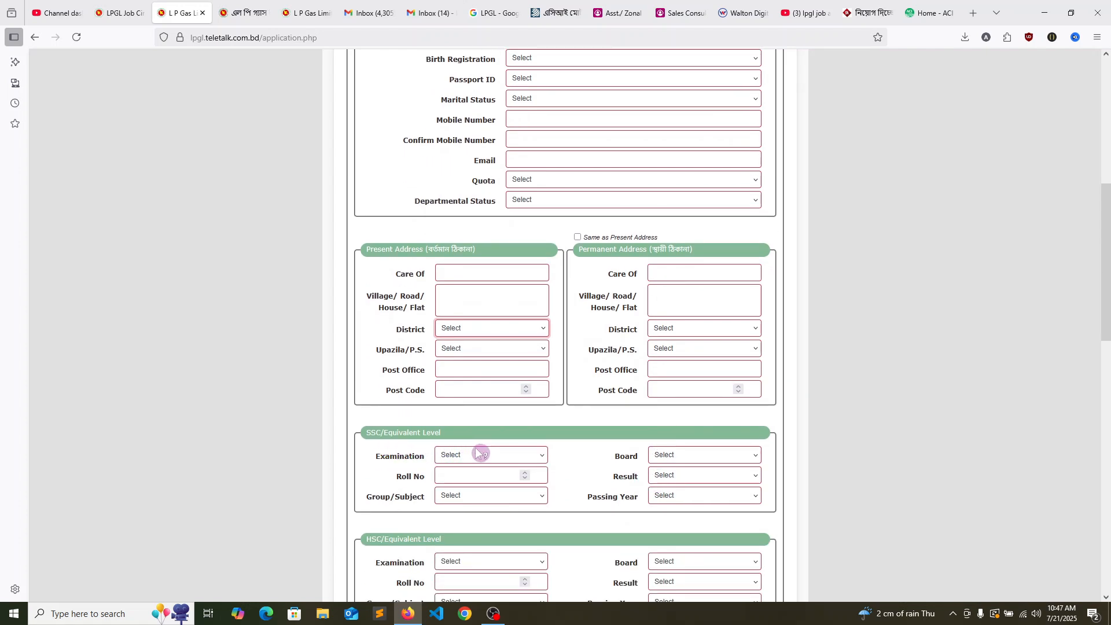
left_click(487, 456)
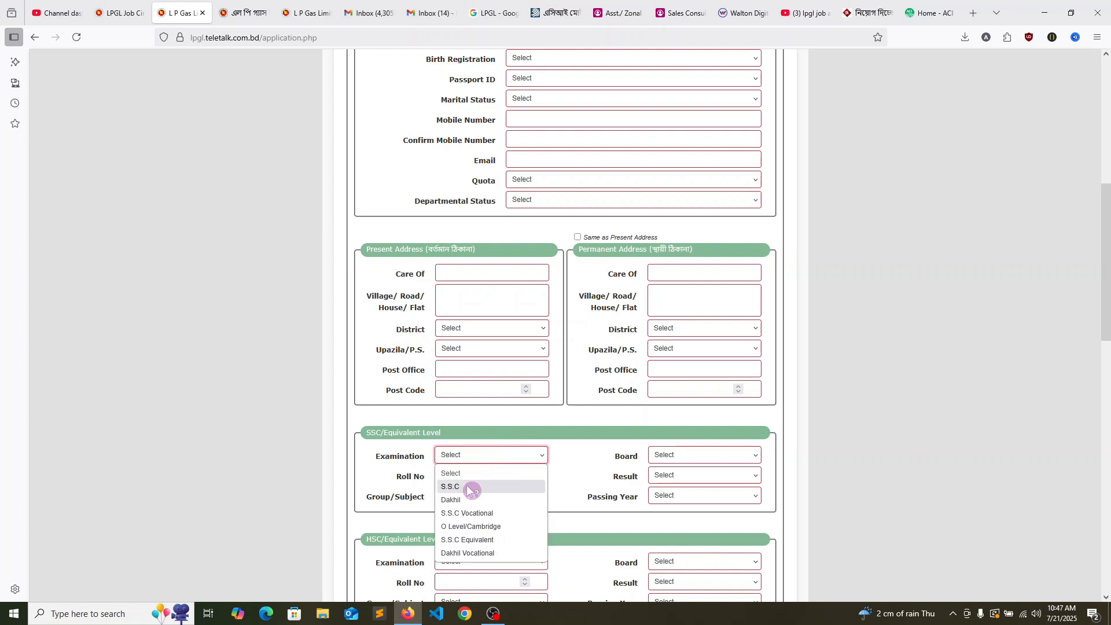
left_click(480, 452)
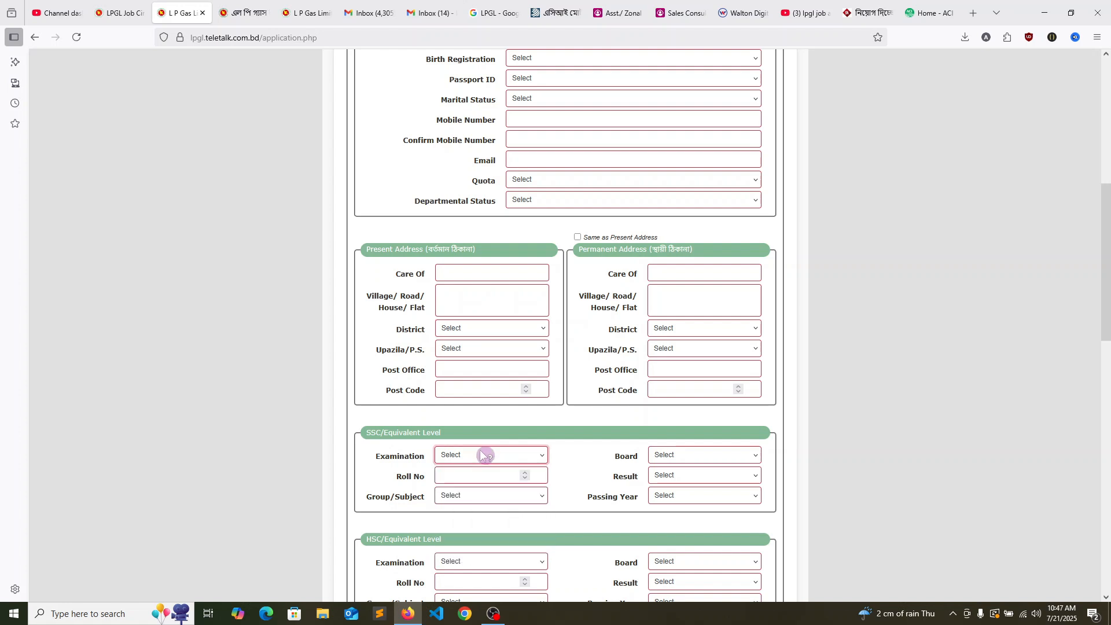
left_click(457, 474)
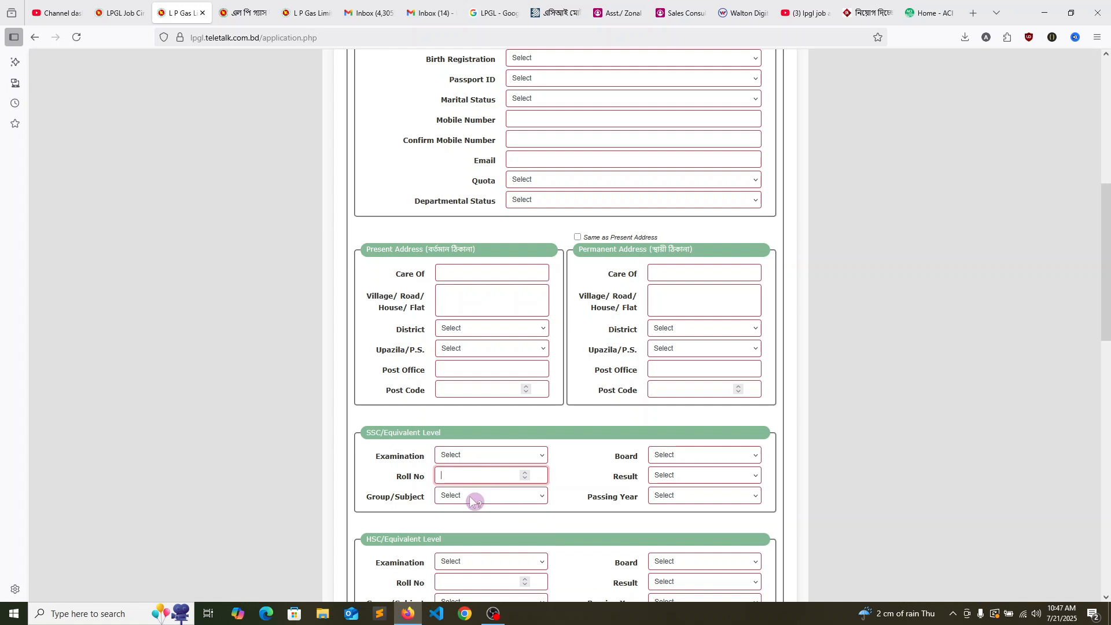
left_click(469, 498)
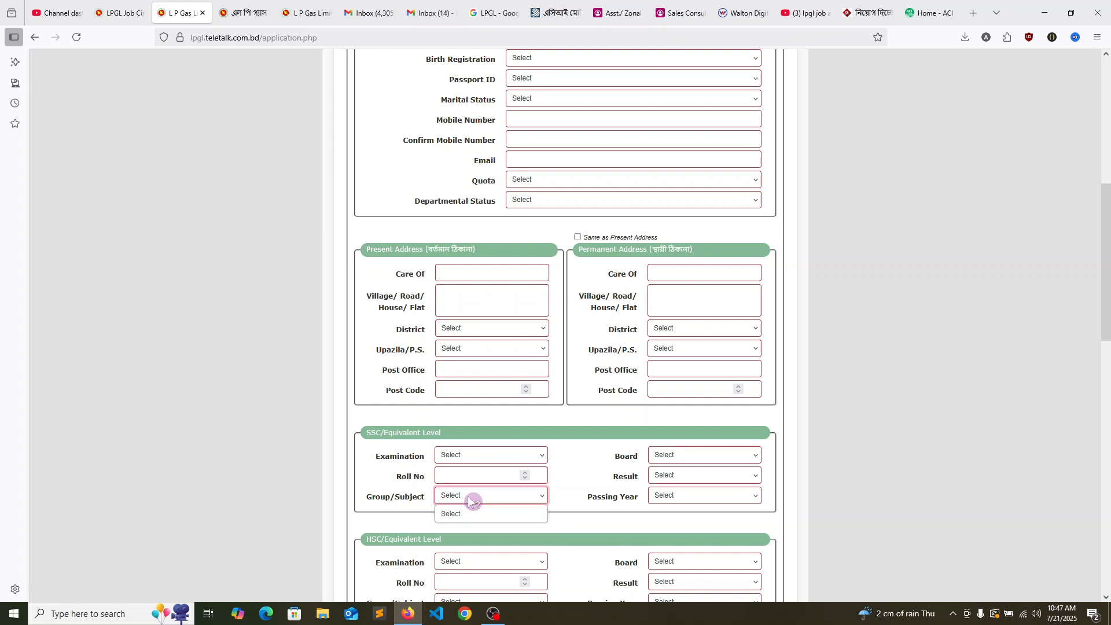
left_click(530, 498)
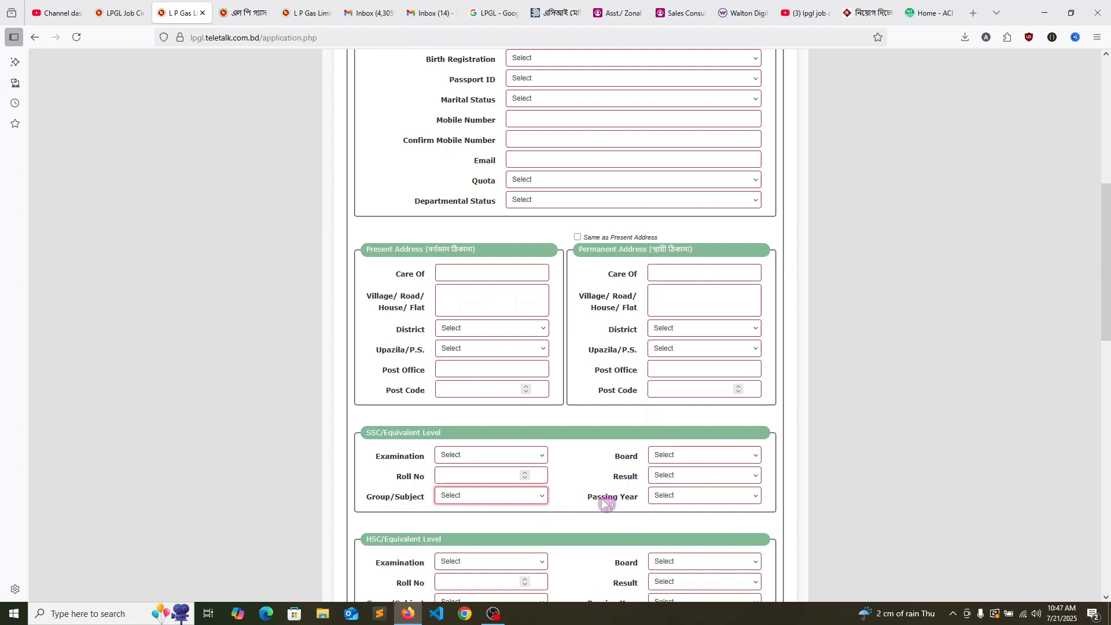
left_click(681, 499)
left_click(682, 498)
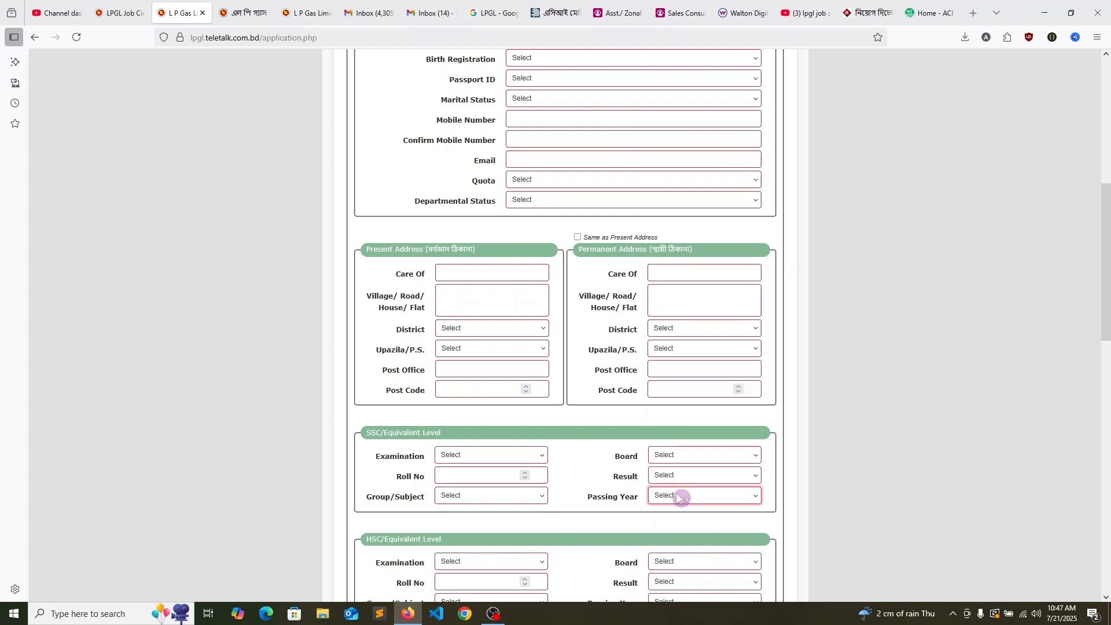
Examine the HSC/Equivalent Level section's examination, roll number, group/subject and board fields without filling them in.
scroll(591, 466, "down", 2)
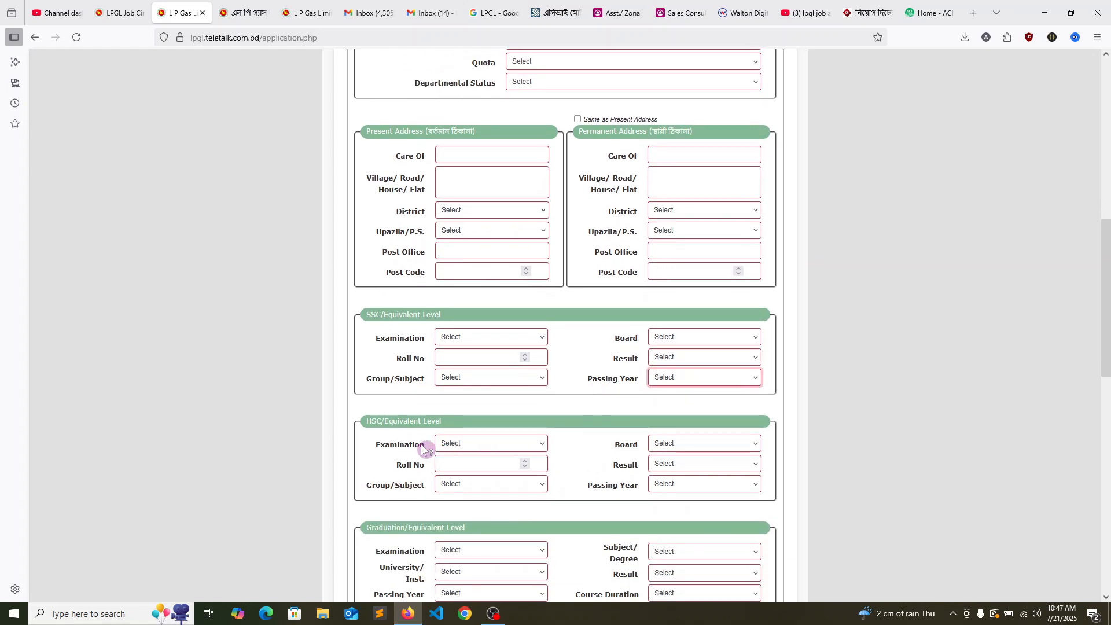
left_click(521, 444)
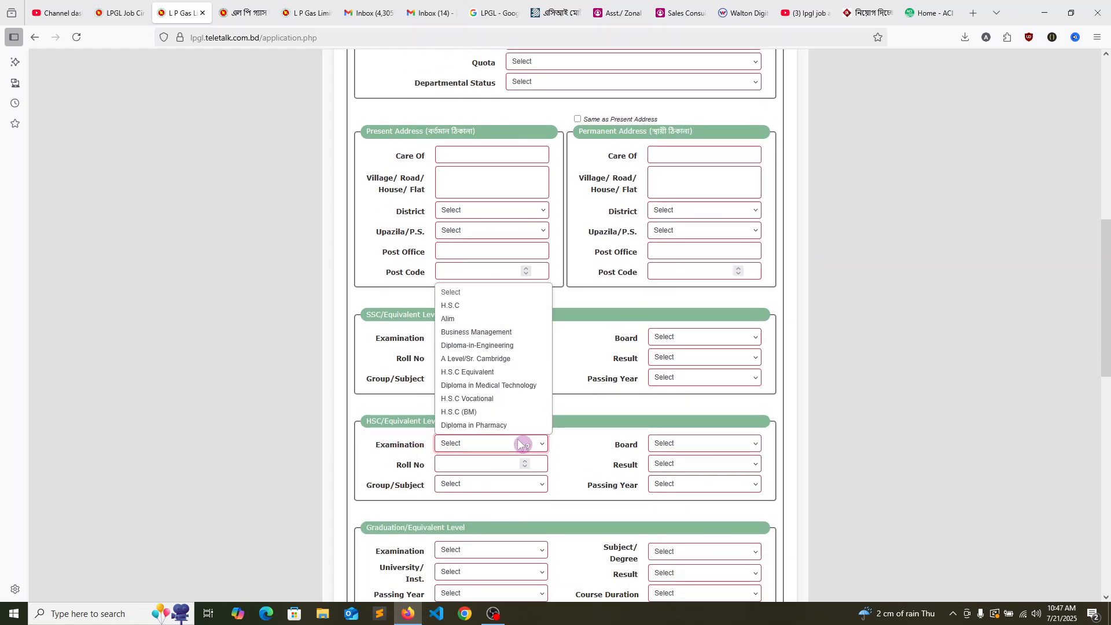
left_click(520, 445)
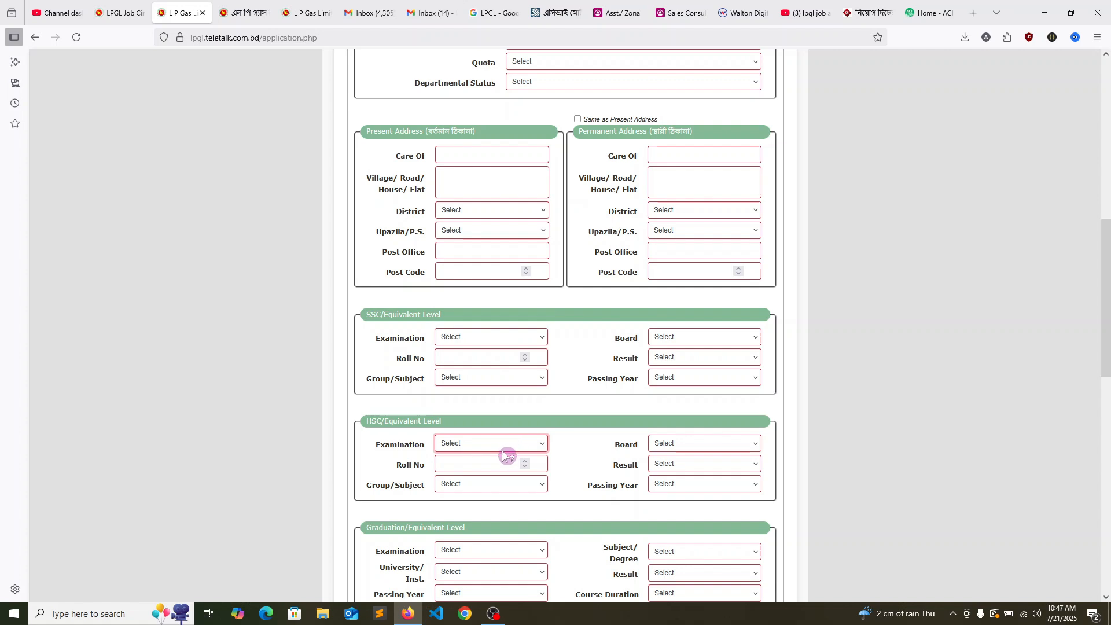
left_click(504, 442)
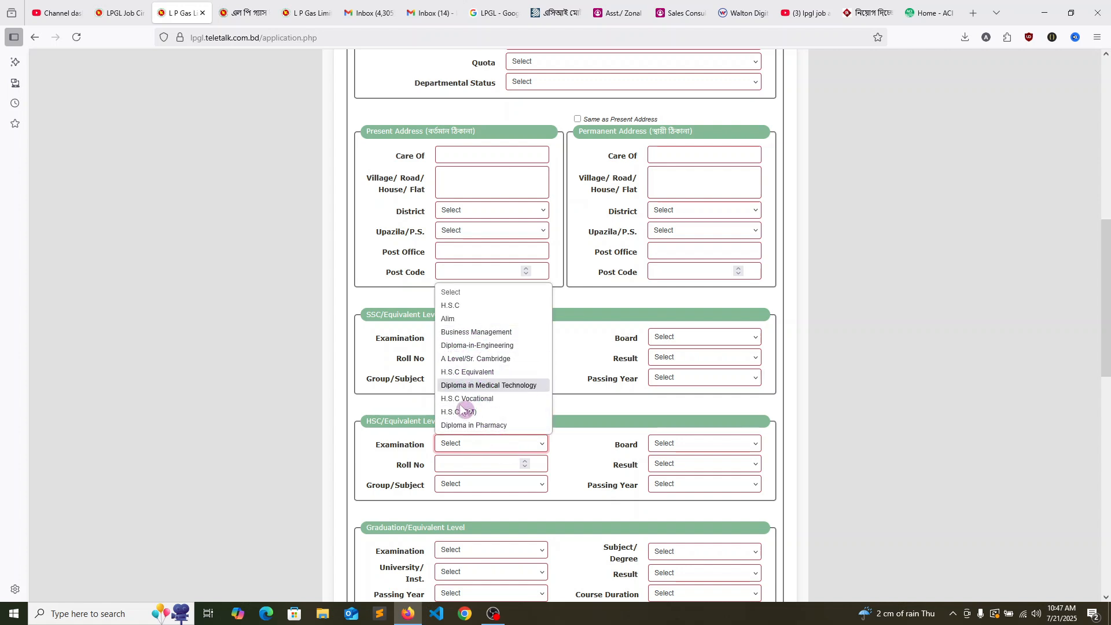
left_click(498, 458)
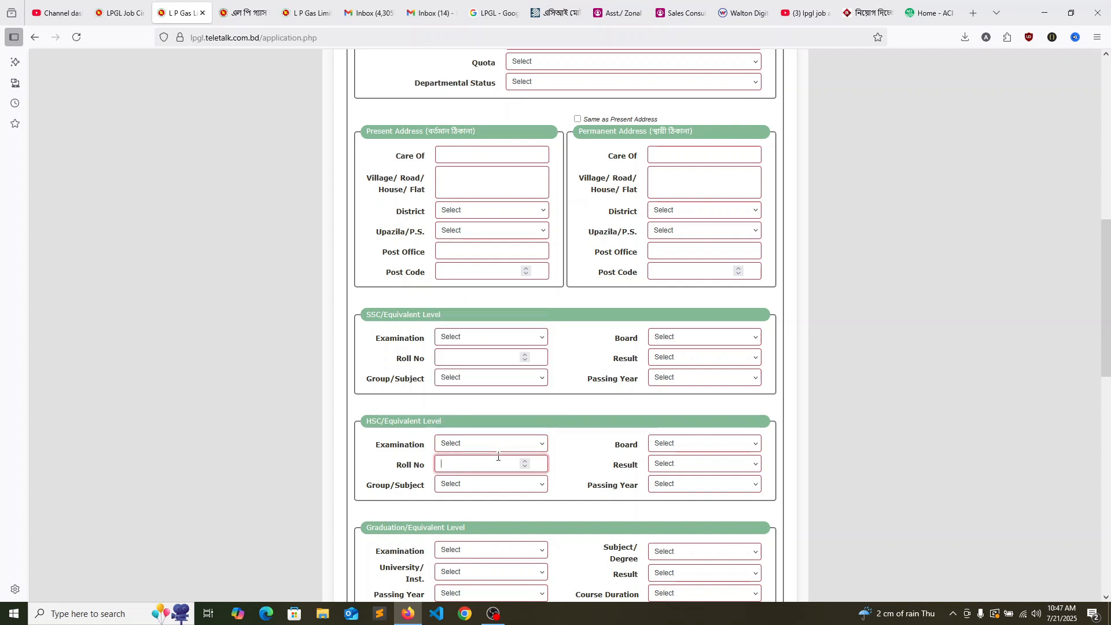
left_click(519, 485)
left_click(519, 486)
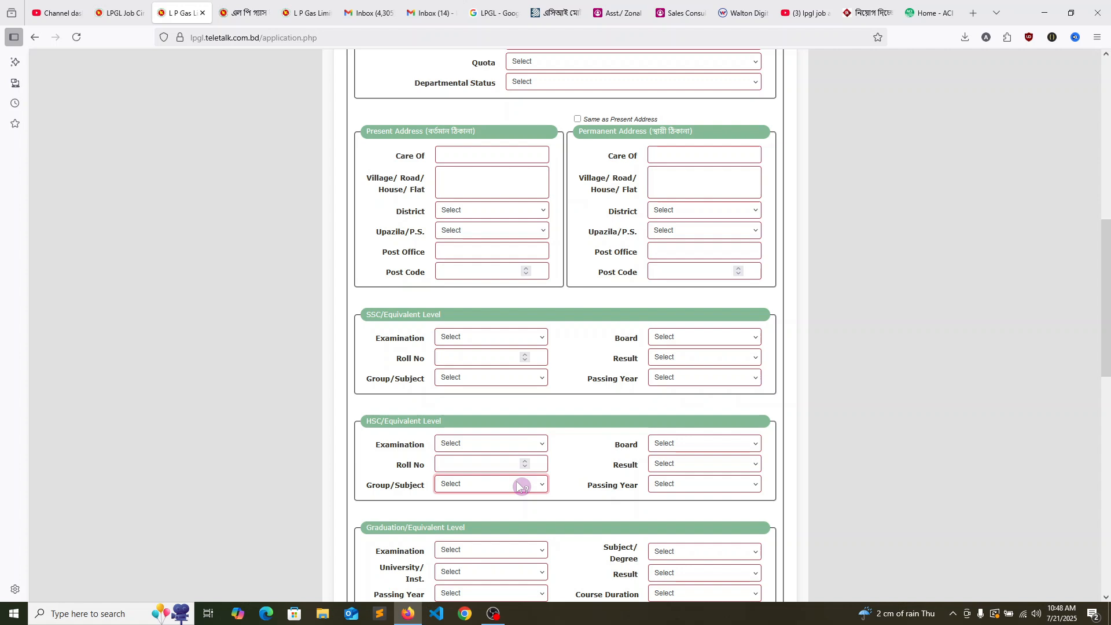
left_click(519, 486)
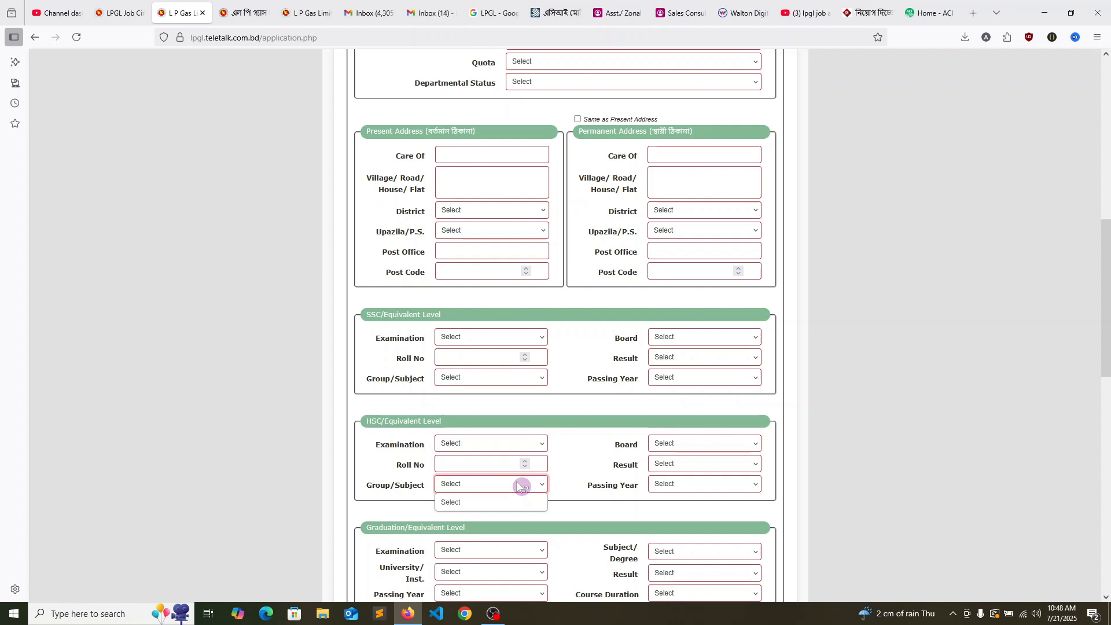
left_click(710, 438)
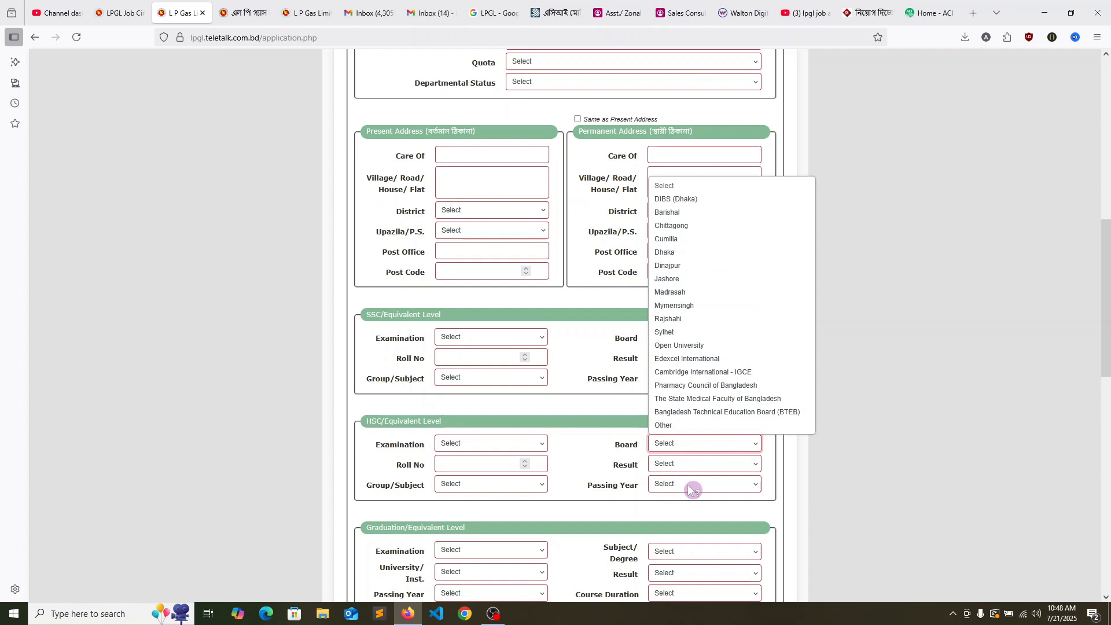
left_click(602, 465)
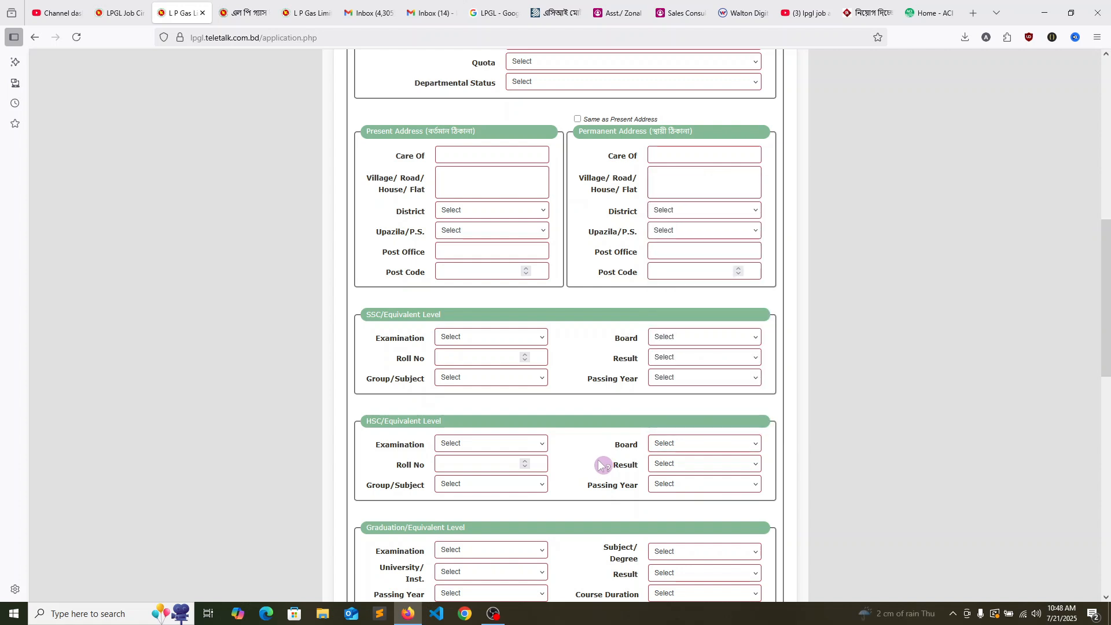
Check the examination, university/institute and subject/degree fields in the Graduation/Equivalent Level section without choosing any values.
scroll(556, 491, "down", 2)
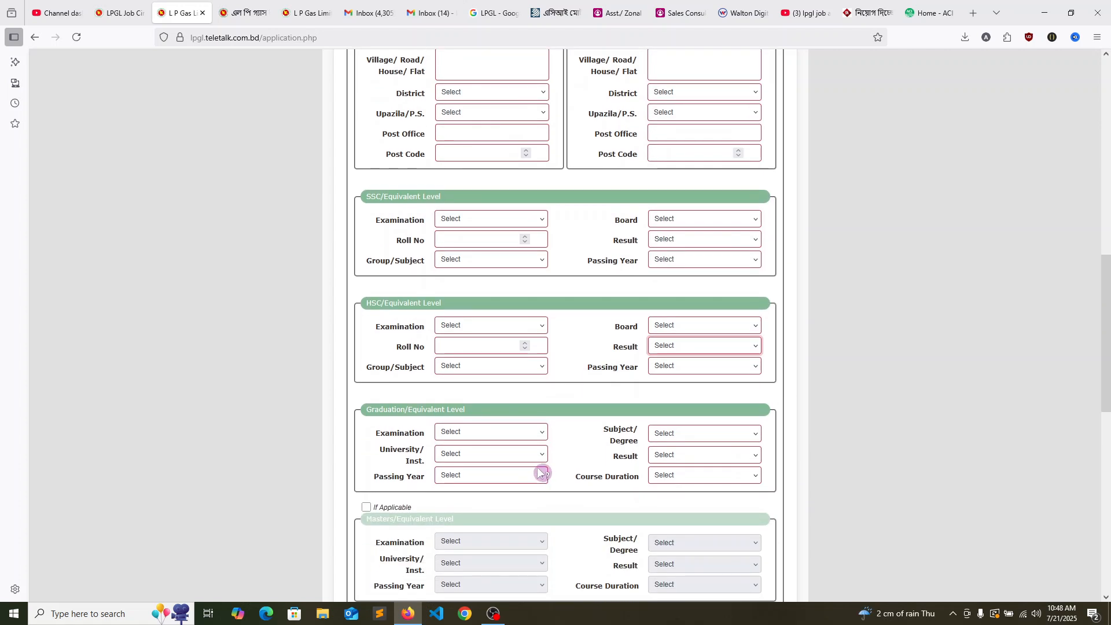
left_click(457, 435)
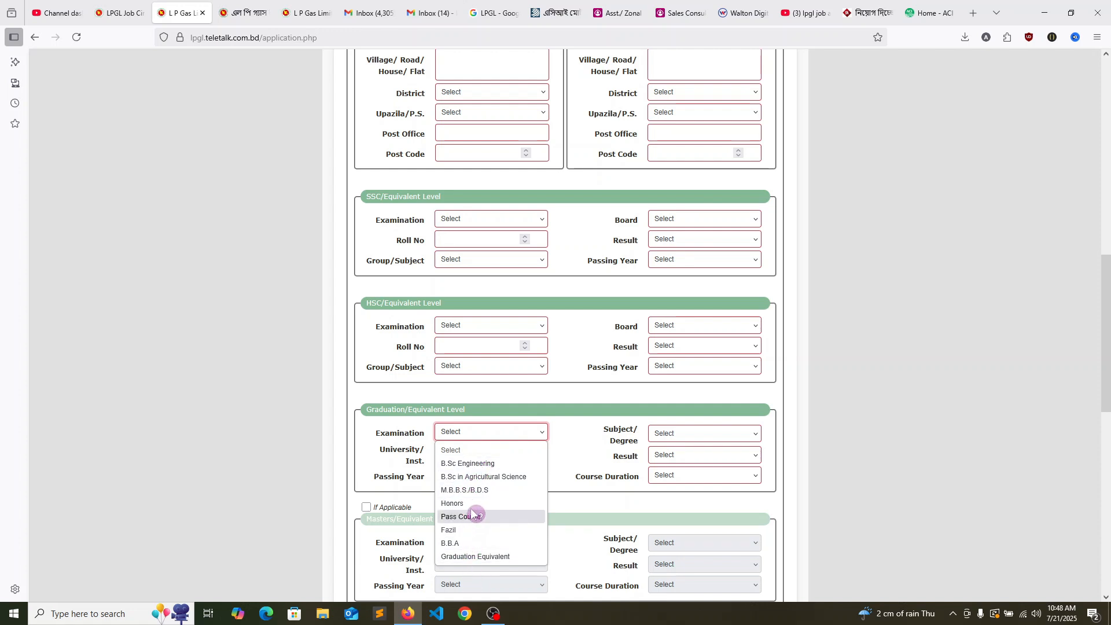
left_click(403, 459)
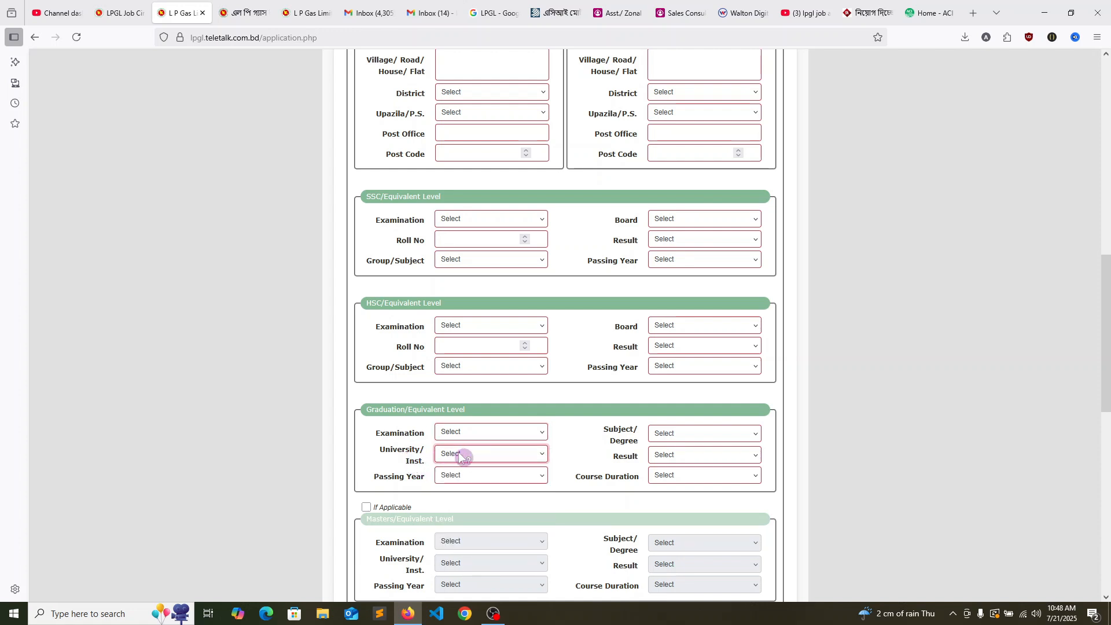
left_click(495, 456)
left_click(495, 456)
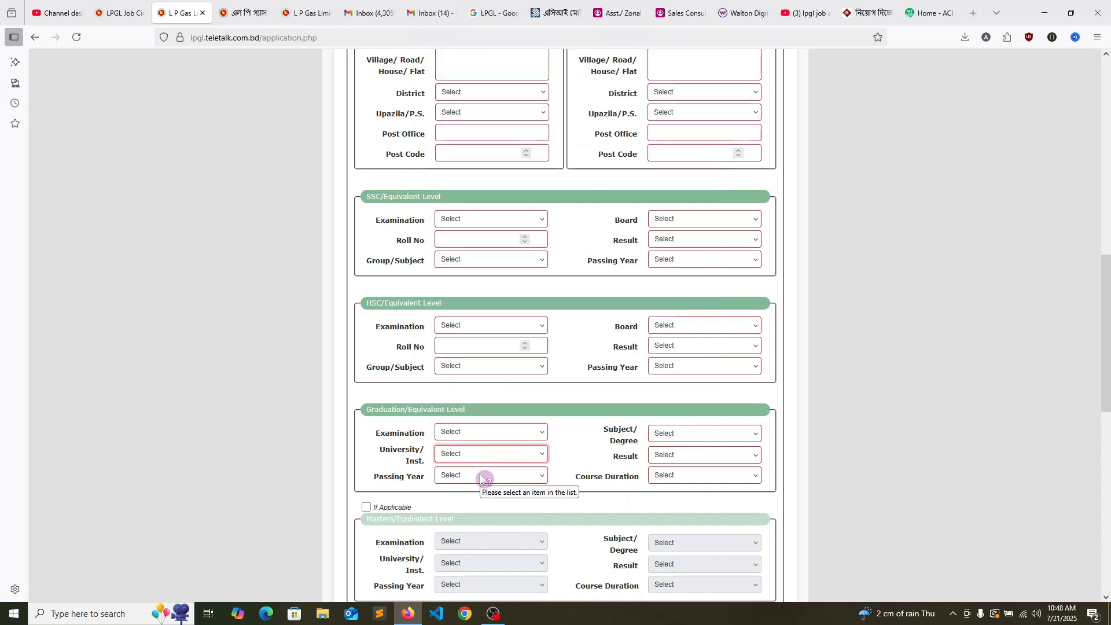
left_click(677, 434)
left_click(677, 434)
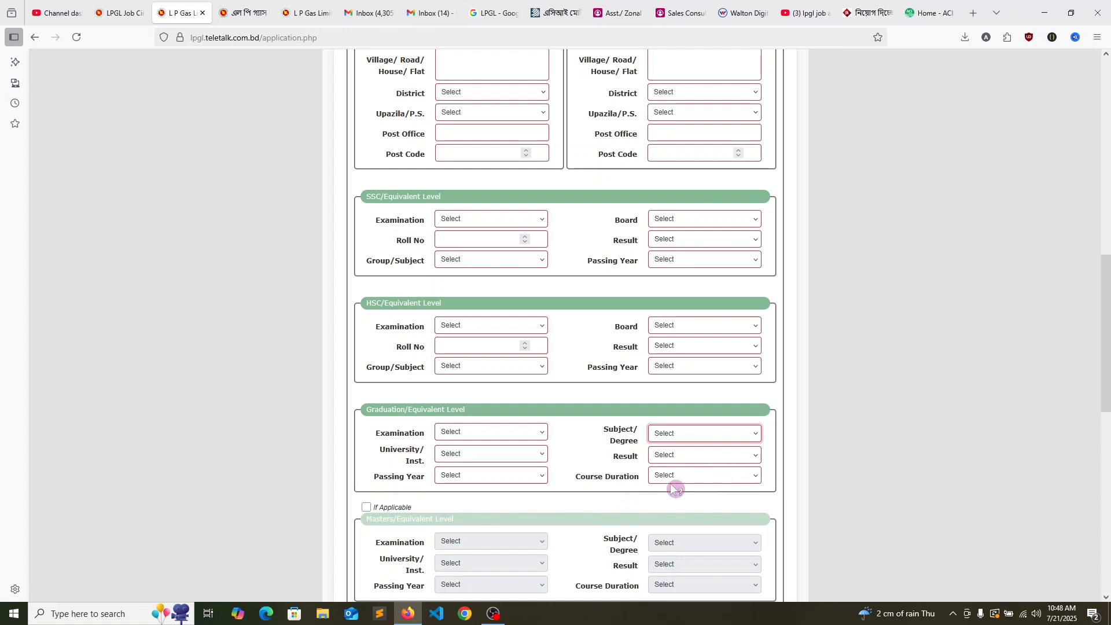
Review the optional Masters/Equivalent Level and Job Experiences sections and the Other Qualifications/Experiences questions of the application form.
scroll(564, 518, "down", 2)
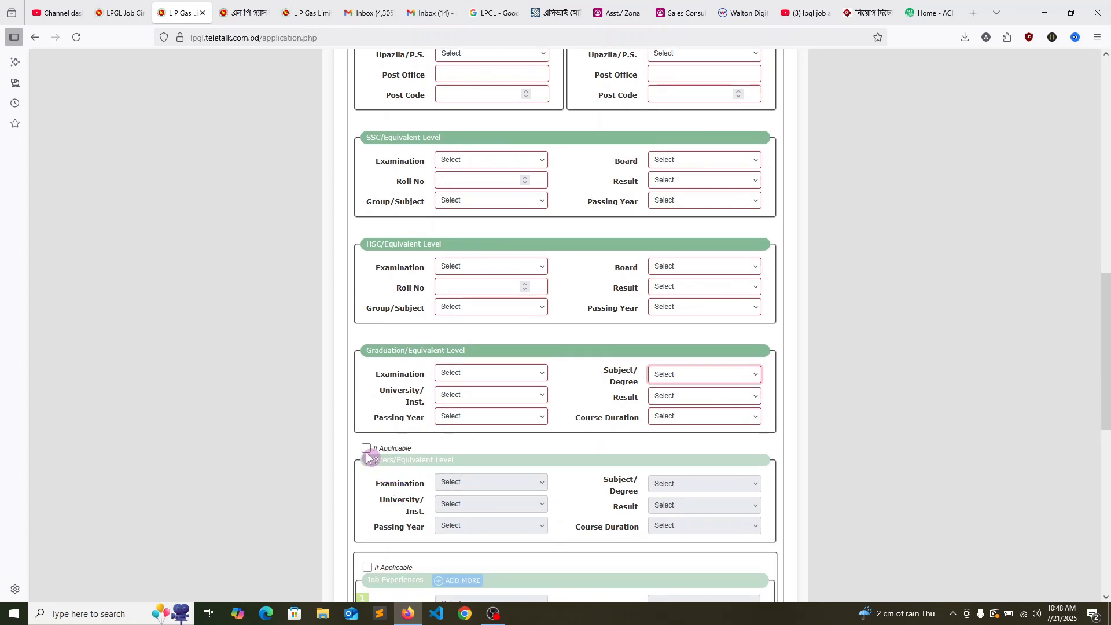
scroll(368, 457, "down", 4)
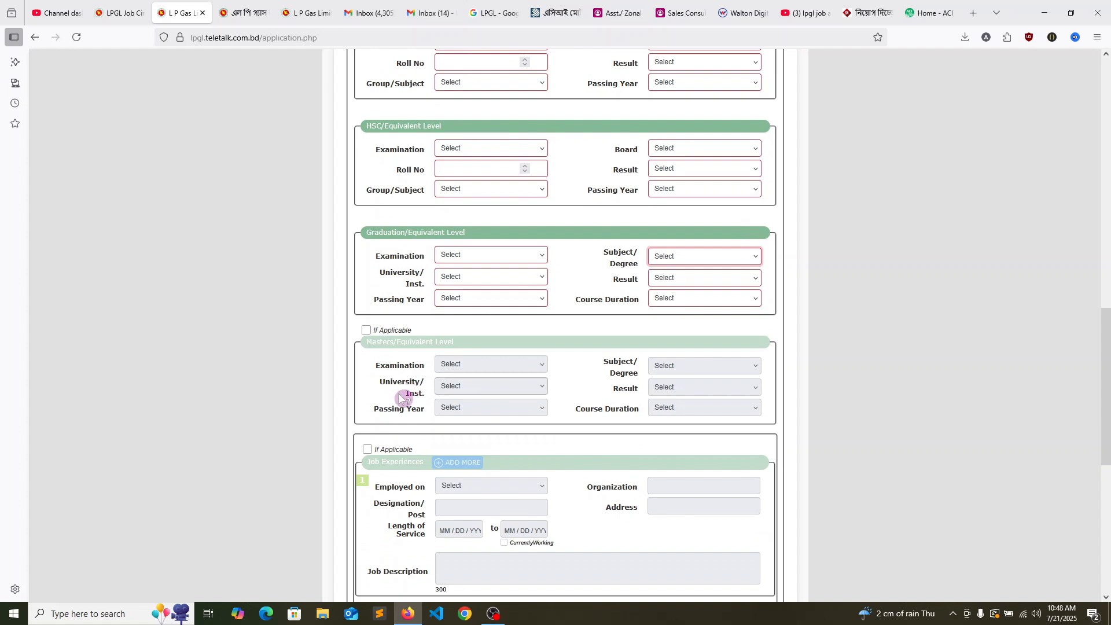
scroll(432, 384, "down", 2)
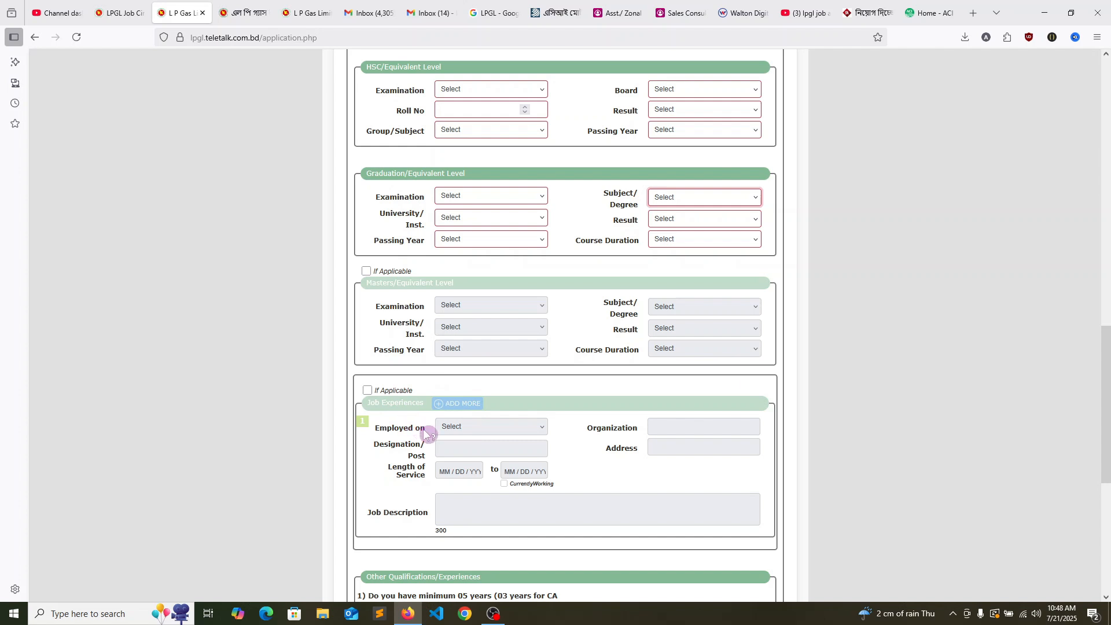
scroll(489, 446, "down", 1)
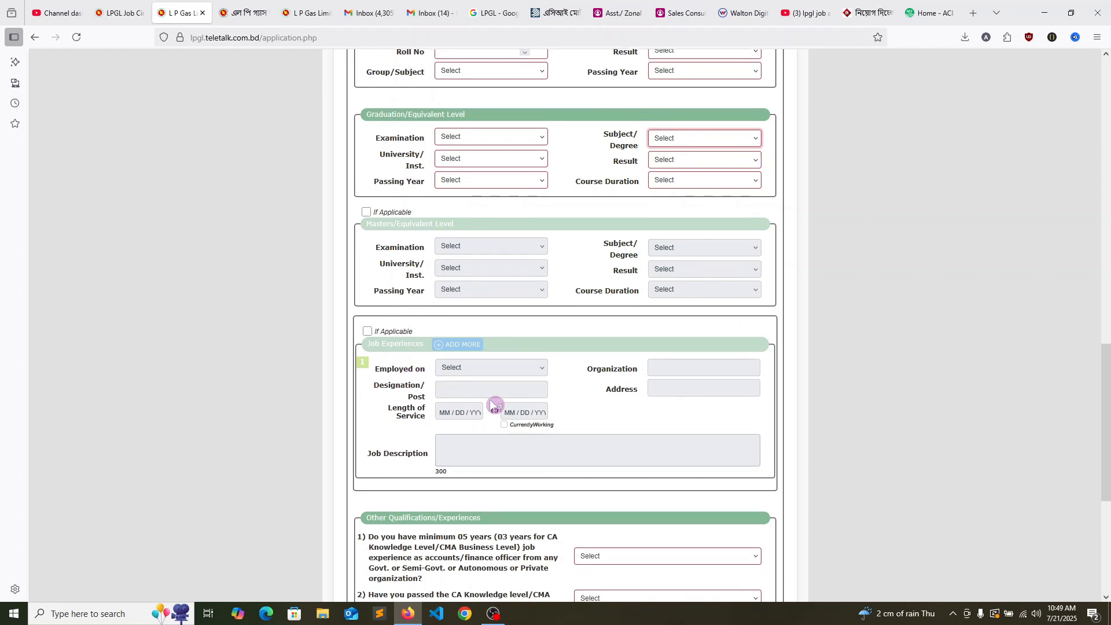
scroll(448, 411, "down", 3)
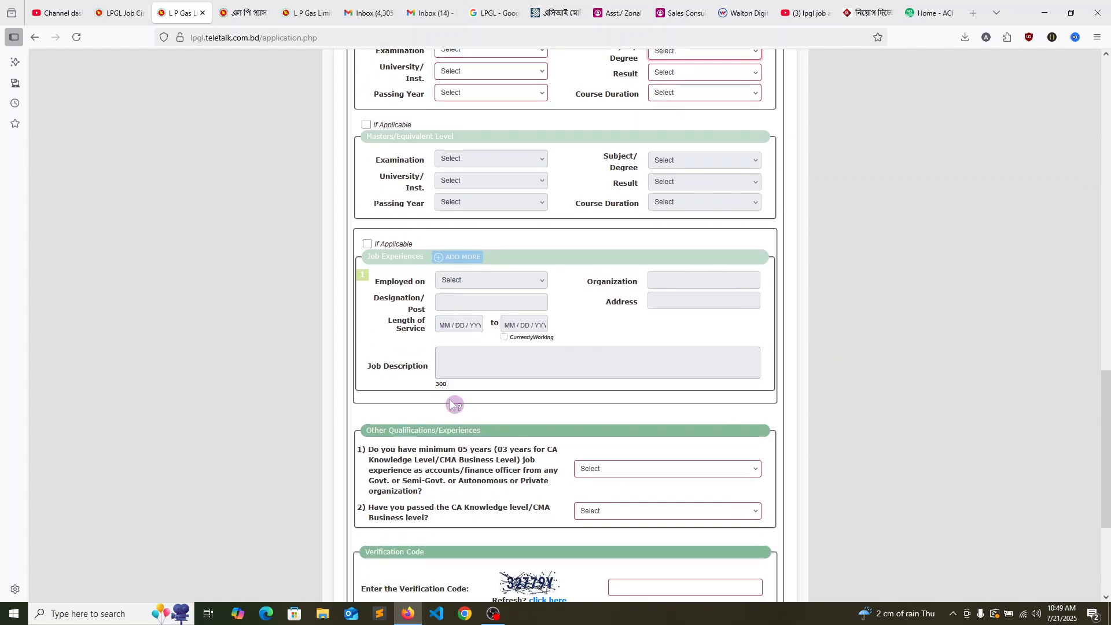
Review the Other Qualifications/Experiences questions, the verification code field and the declaration at the end of the form without submitting it.
scroll(450, 404, "down", 1)
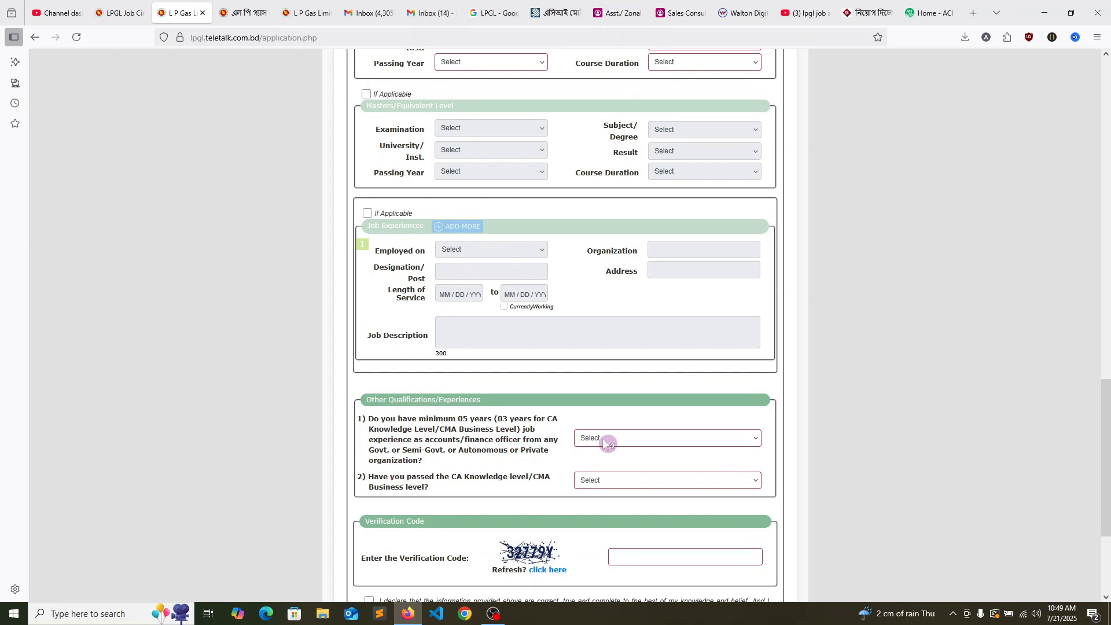
scroll(603, 440, "down", 3)
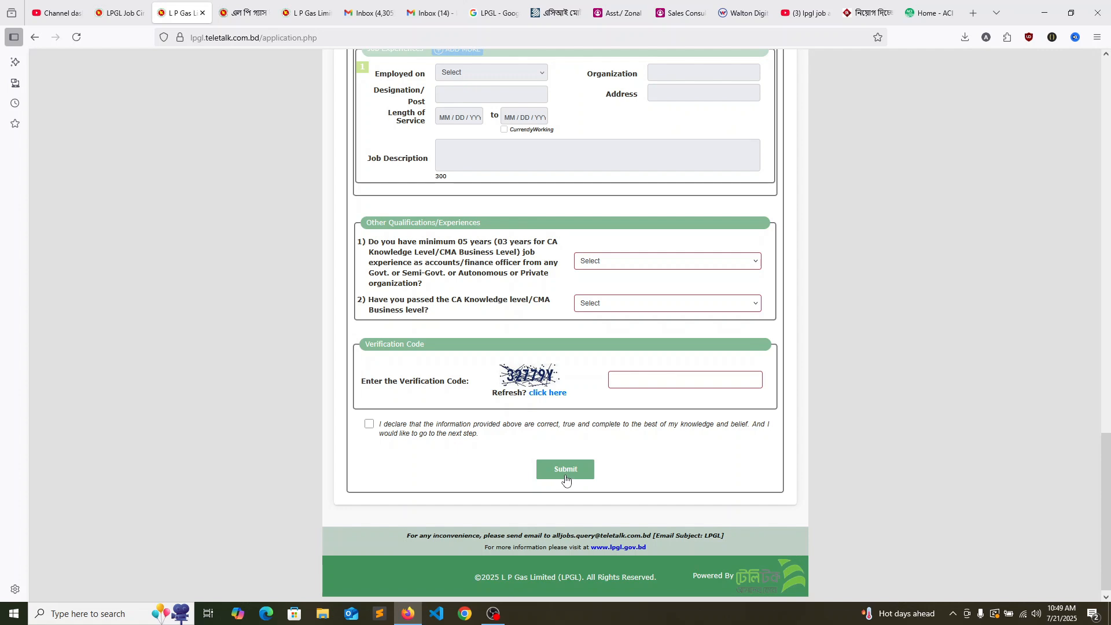
scroll(565, 480, "up", 3)
scroll(564, 479, "down", 1)
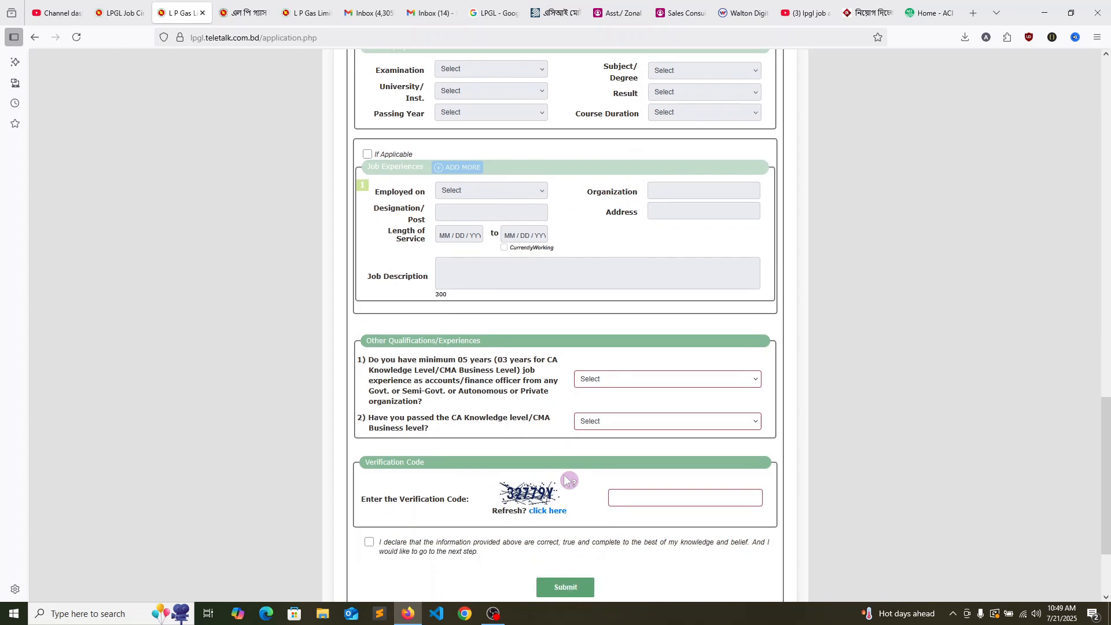
scroll(564, 474, "down", 2)
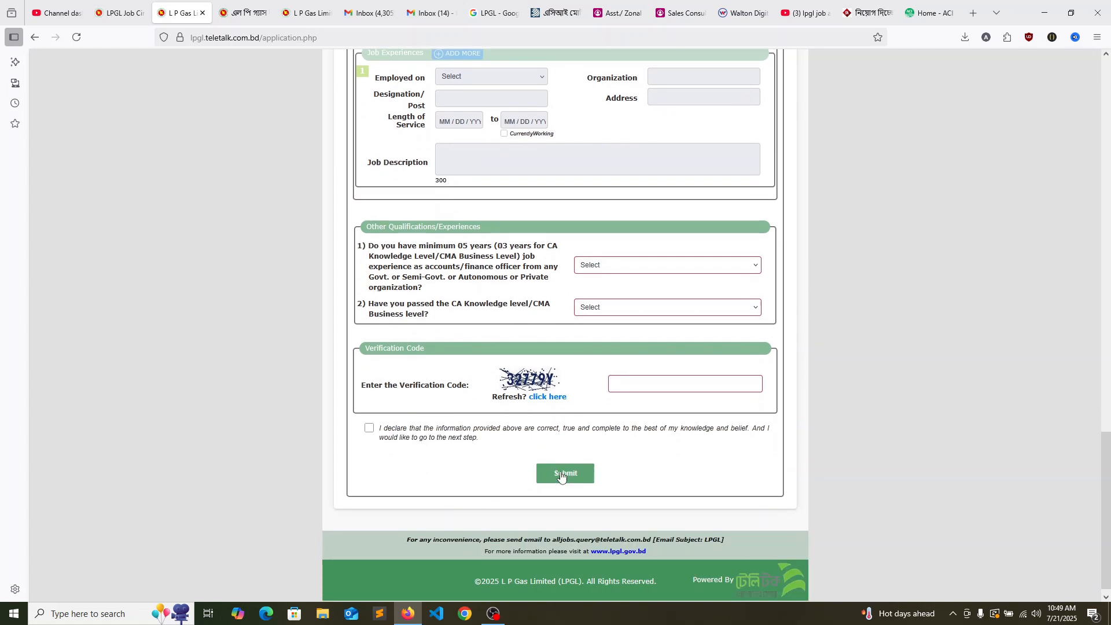
Look back over the job experience and education sections, returning to the Basic Information section at the start of the form.
scroll(560, 471, "up", 2)
scroll(560, 475, "up", 5)
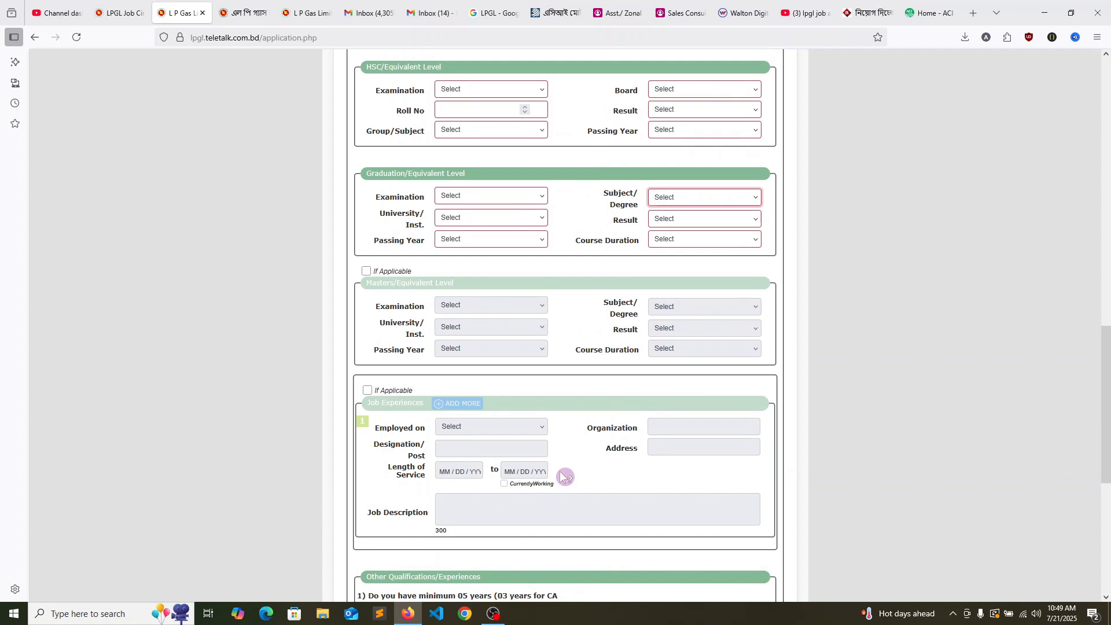
scroll(561, 471, "up", 2)
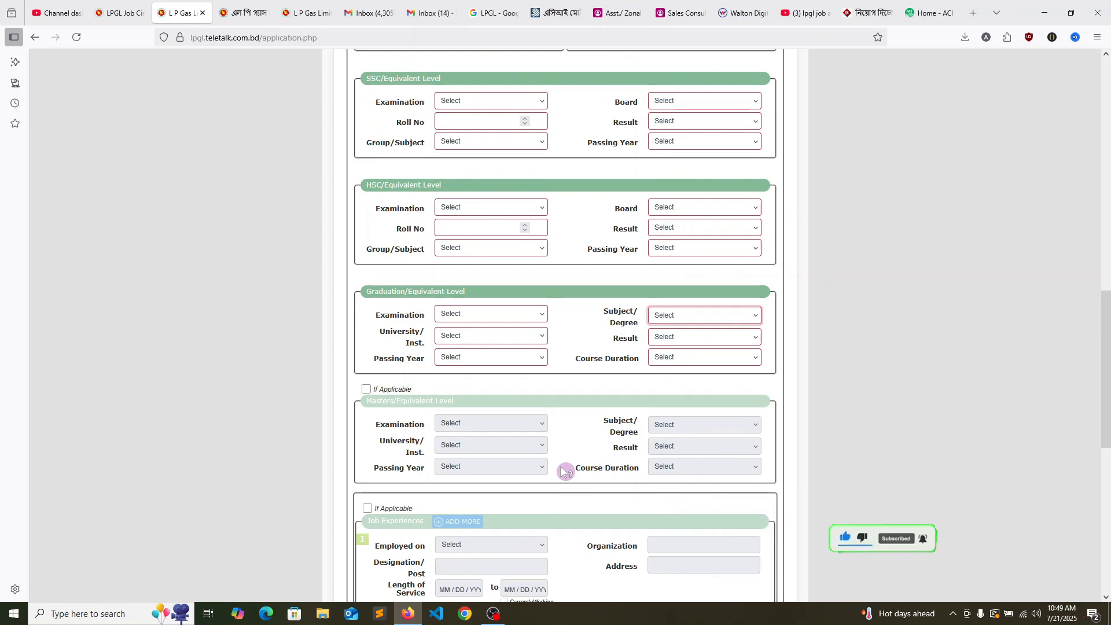
scroll(562, 470, "up", 5)
scroll(561, 470, "up", 7)
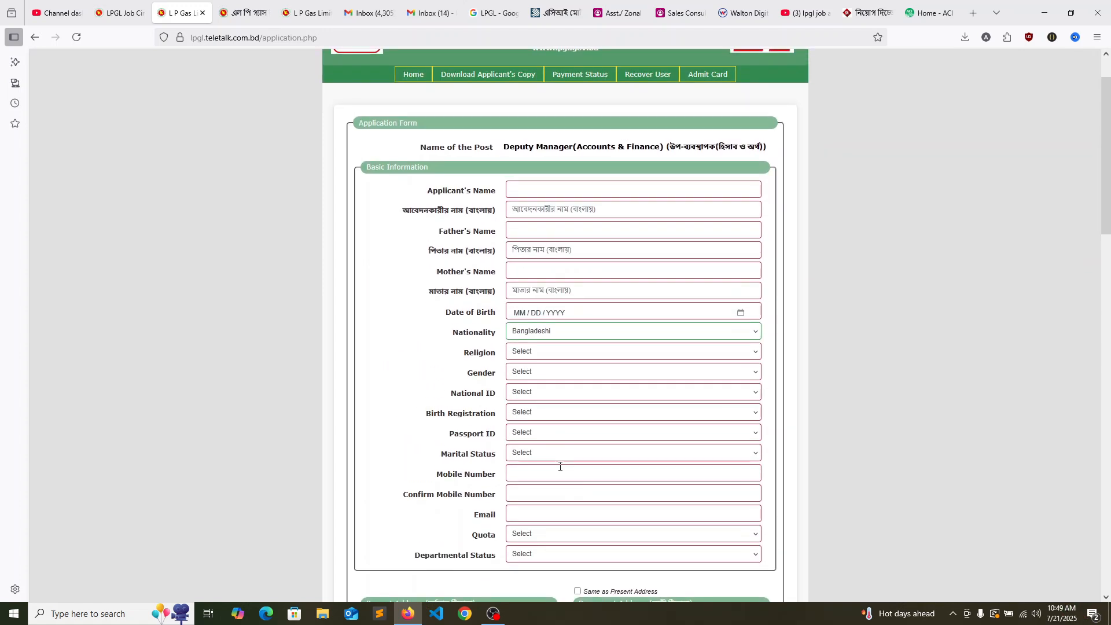